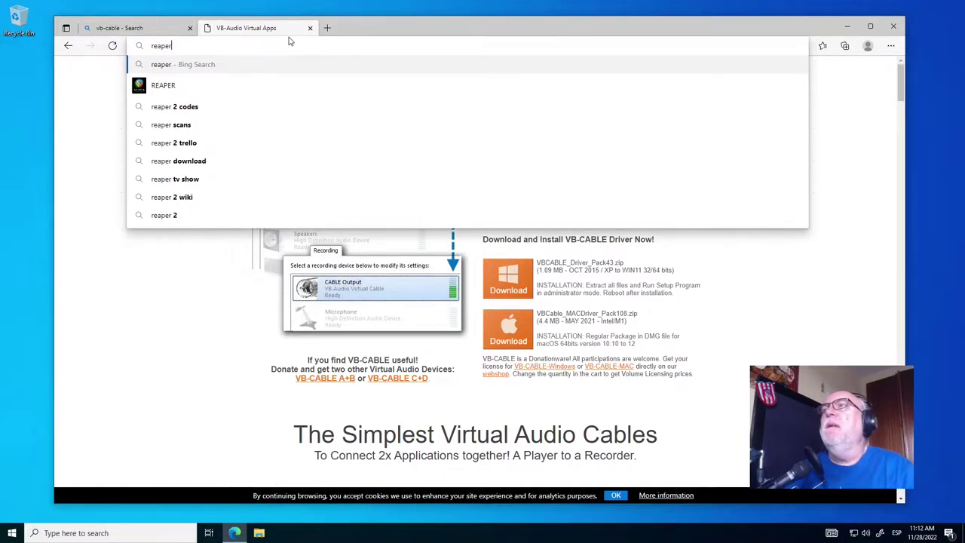
- Search the web for reaper, open its download page and download the Windows 64-bit installer
{"action": "key", "text": "Return"}
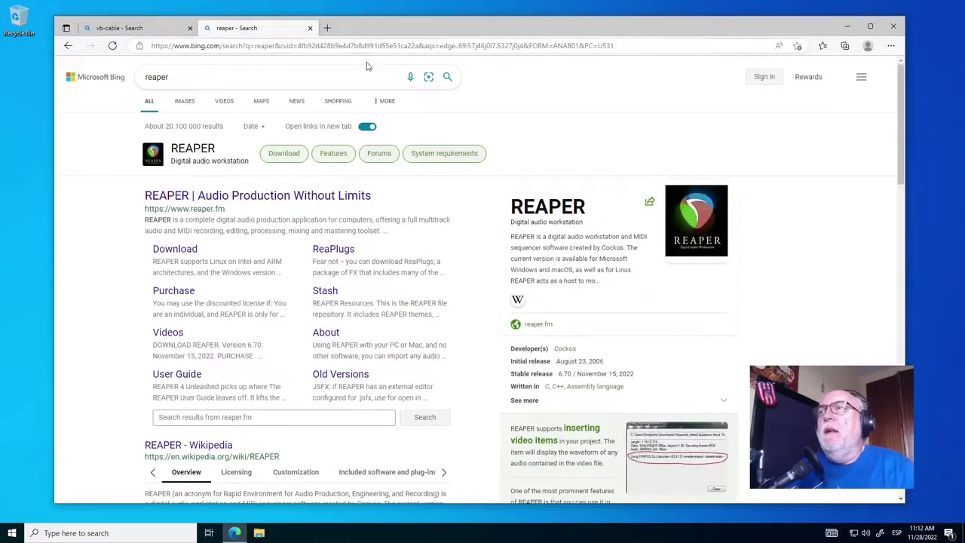
{"action": "left_click", "coordinate": [181, 249]}
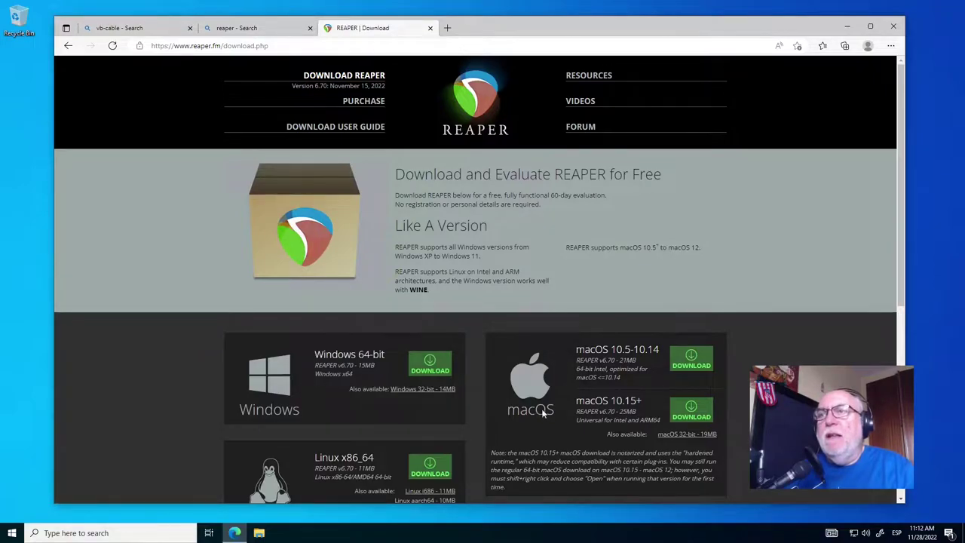
{"action": "left_click", "coordinate": [429, 369]}
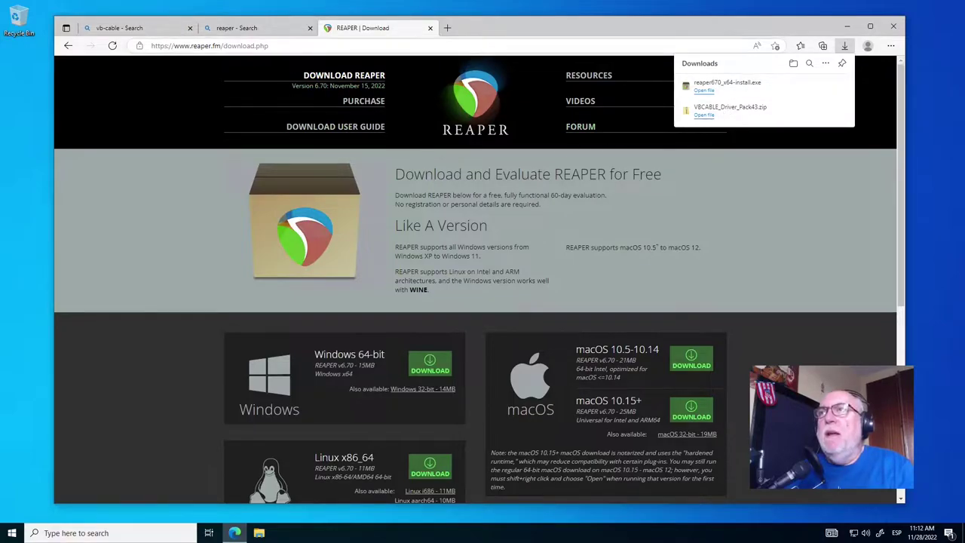
- Search the web for asio4all and open the ASIO4ALL official home page
{"action": "left_click", "coordinate": [289, 46]}
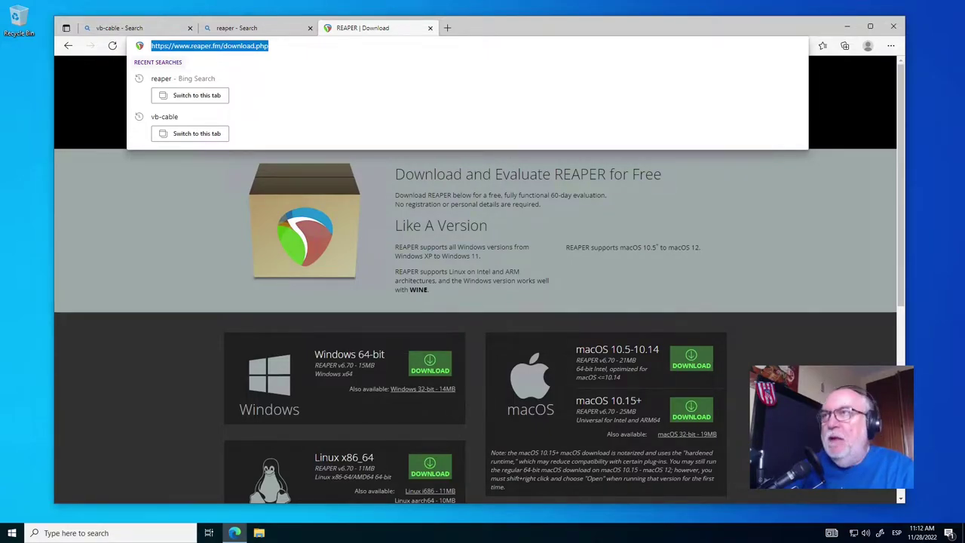
{"action": "type", "text": "a"}
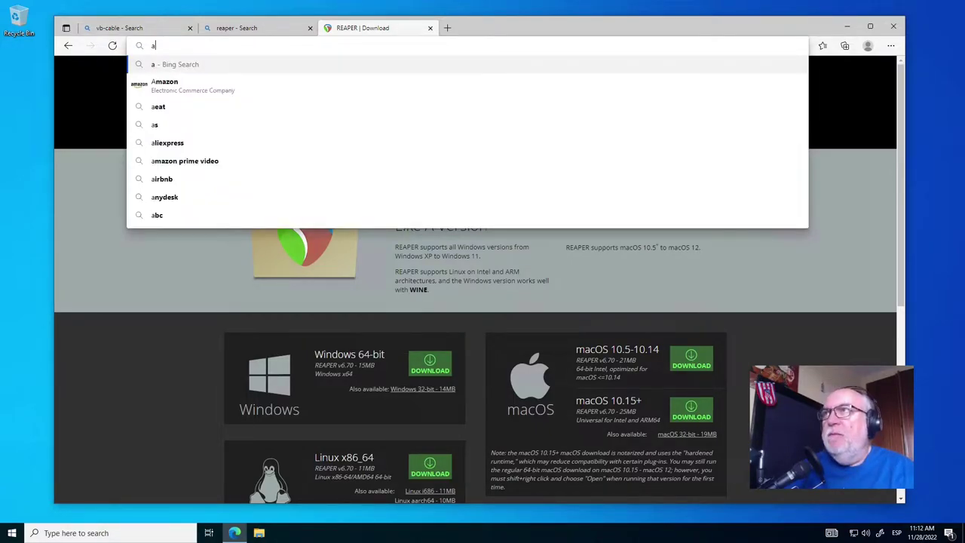
{"action": "type", "text": "sio4all"}
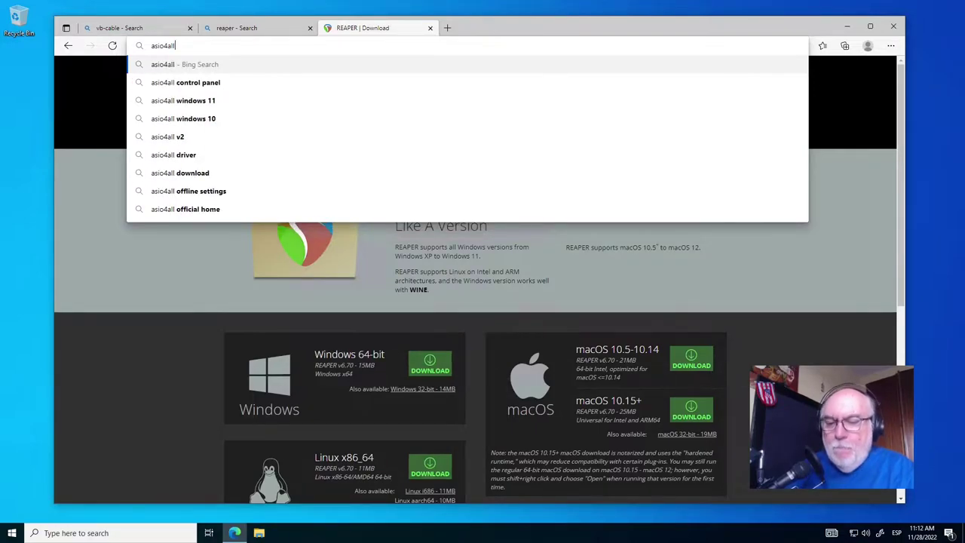
{"action": "key", "text": "Return"}
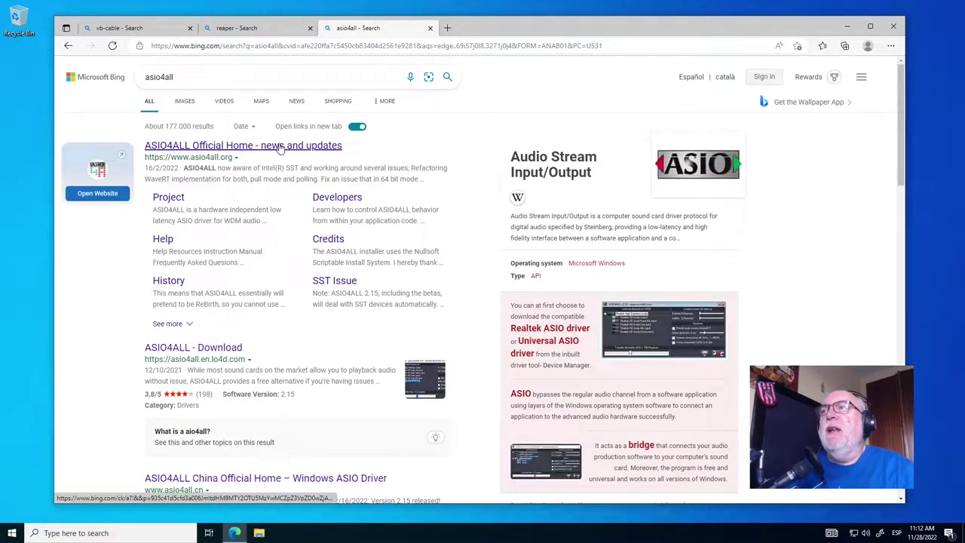
{"action": "left_click", "coordinate": [242, 149]}
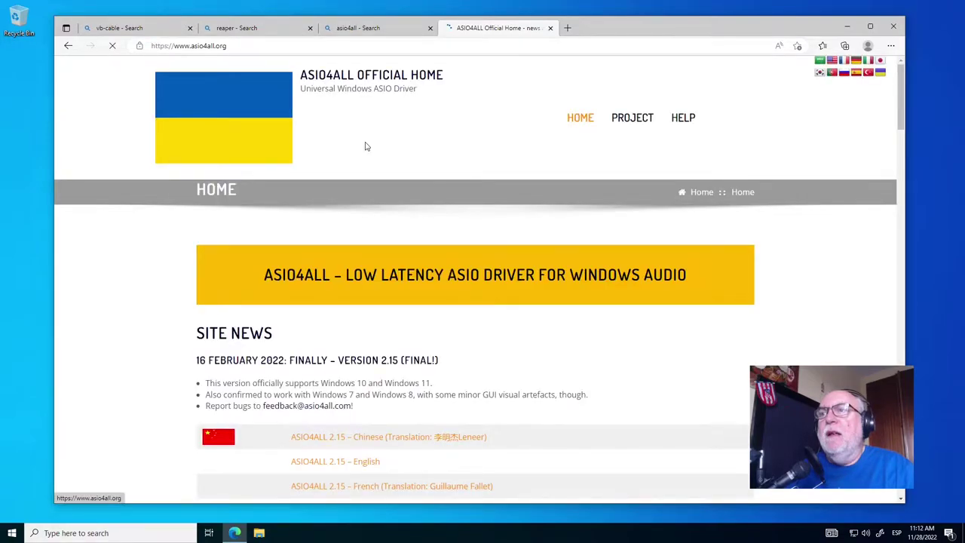
- Download the Spanish version of ASIO4ALL 2.15, dismissing the advertisement
{"action": "scroll", "coordinate": [367, 147], "scroll_direction": "down", "scroll_amount": 1}
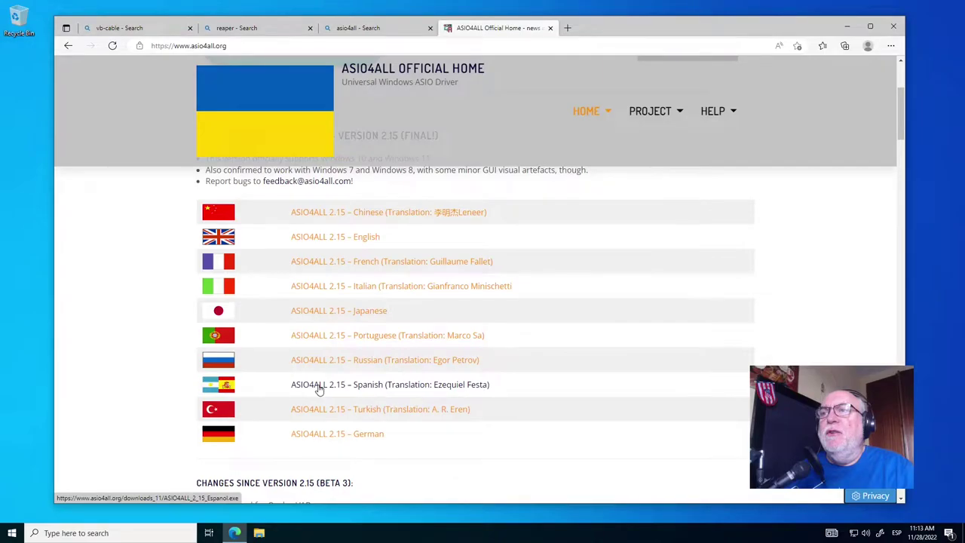
{"action": "left_click", "coordinate": [318, 387]}
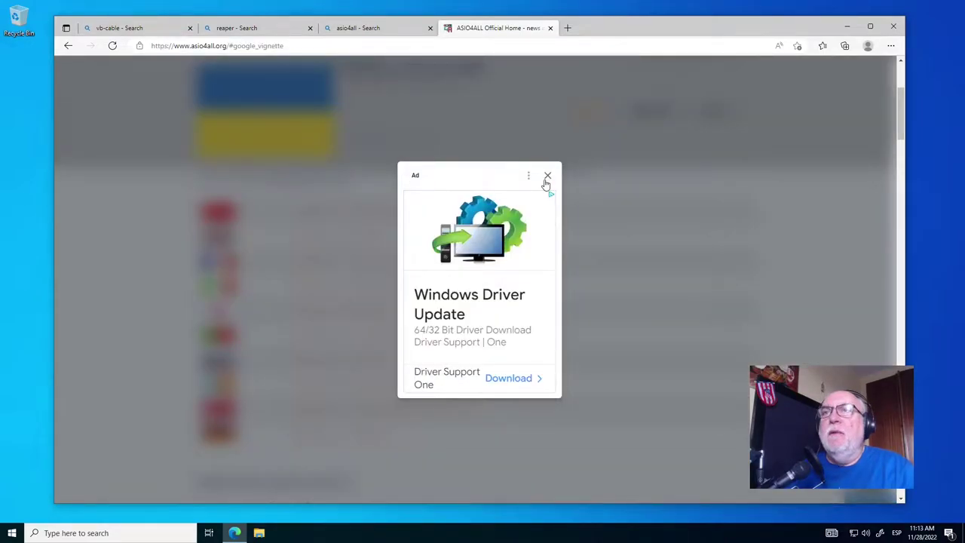
{"action": "left_click", "coordinate": [547, 178]}
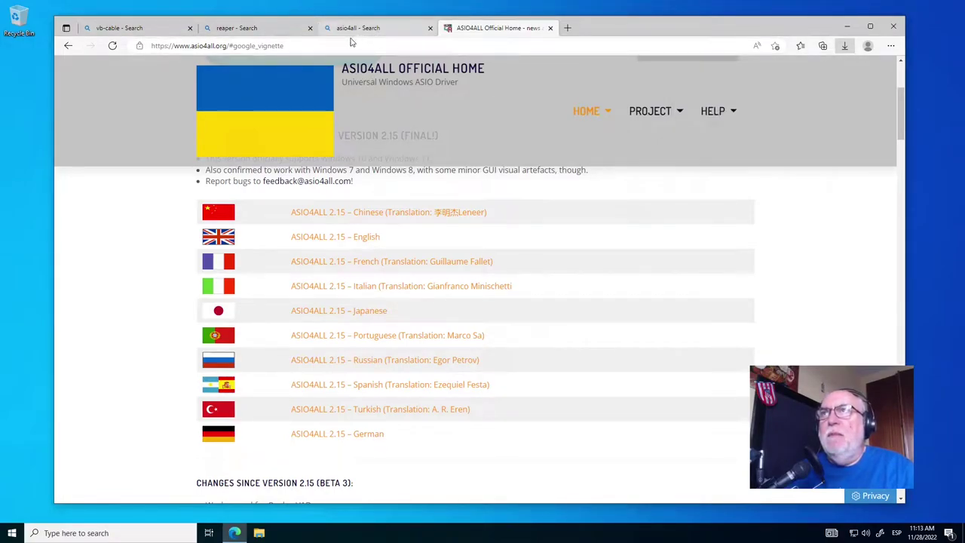
- Switch to File Explorer, close the extra window and open the Downloads folder
{"action": "left_click", "coordinate": [119, 28]}
{"action": "left_click", "coordinate": [260, 533]}
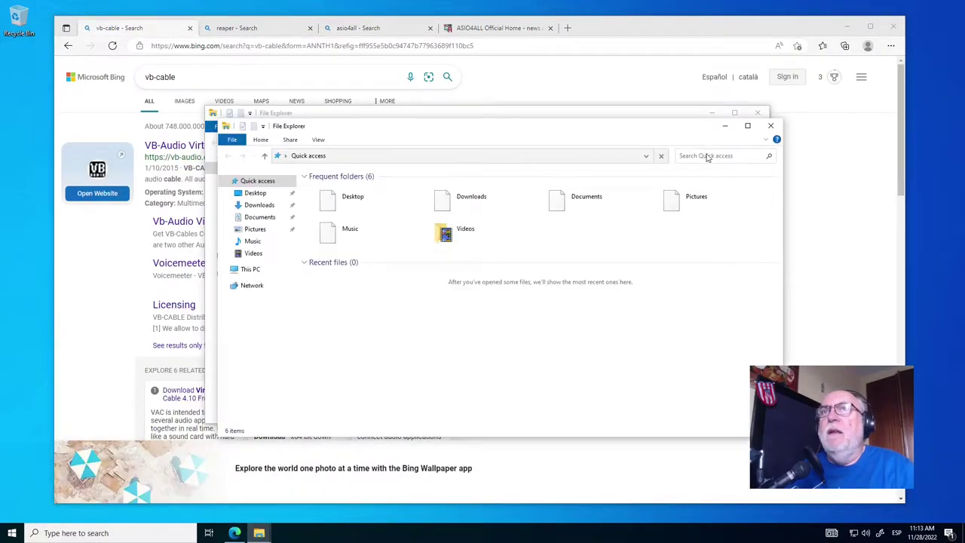
{"action": "left_click", "coordinate": [771, 125]}
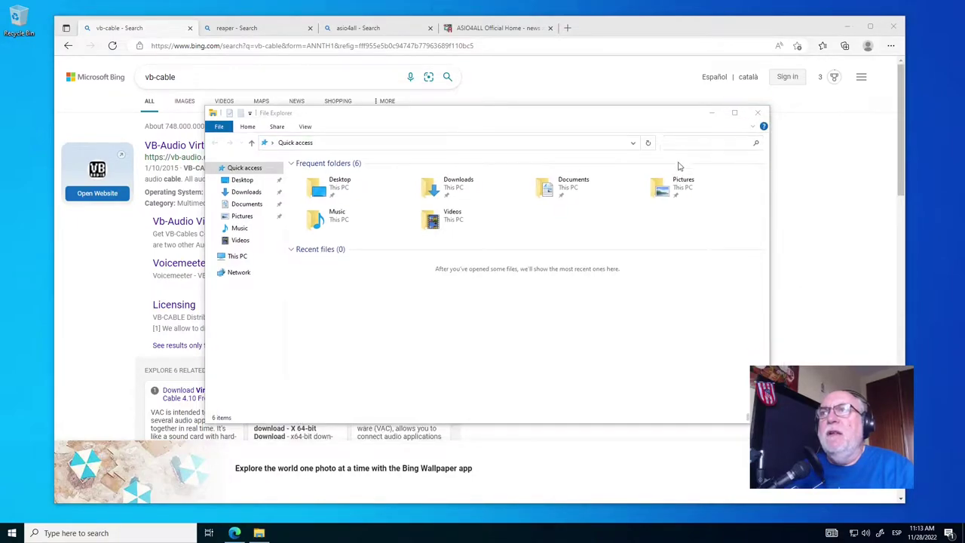
{"action": "left_click", "coordinate": [252, 192]}
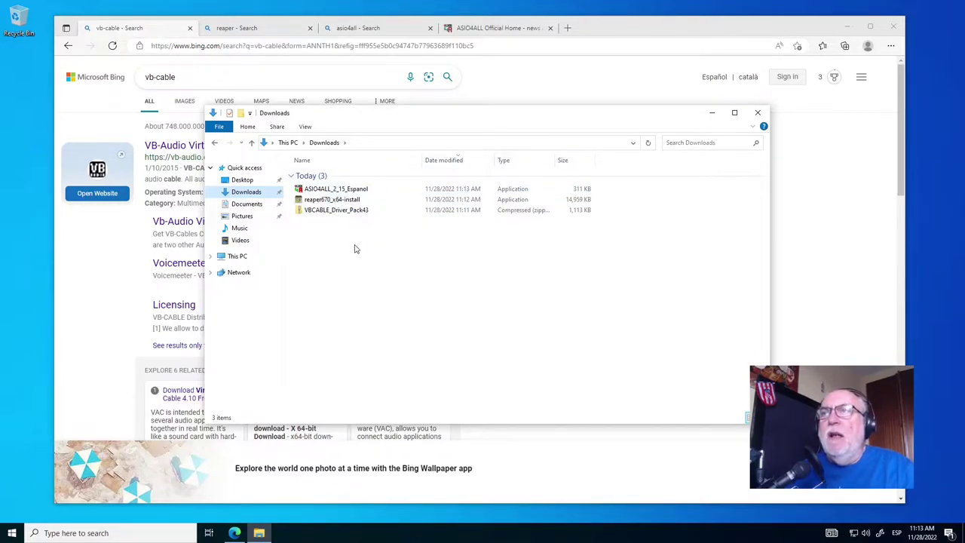
- Run ASIO4ALL_2_15_Espanol as administrator, accept the license terms and complete the installation
{"action": "left_click", "coordinate": [341, 189]}
{"action": "right_click", "coordinate": [340, 189]}
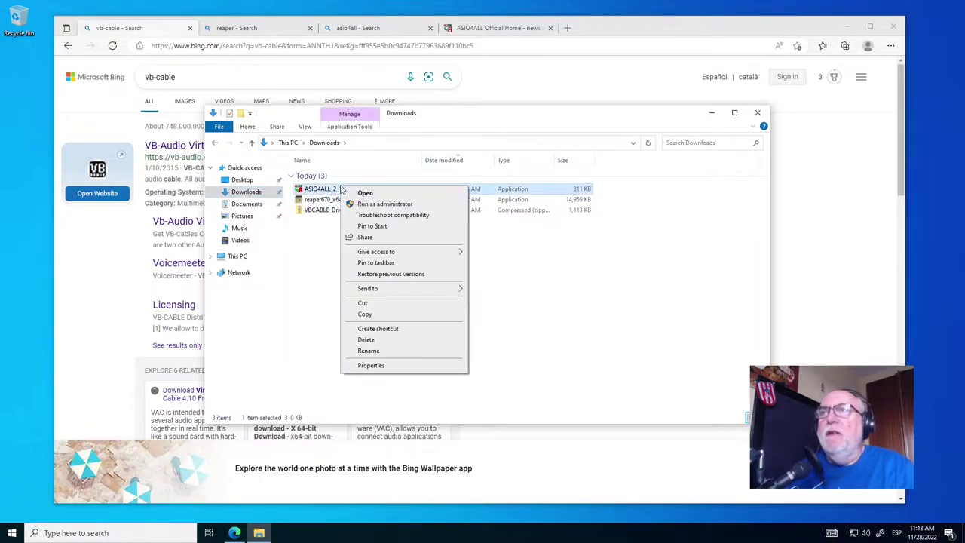
{"action": "left_click", "coordinate": [385, 204]}
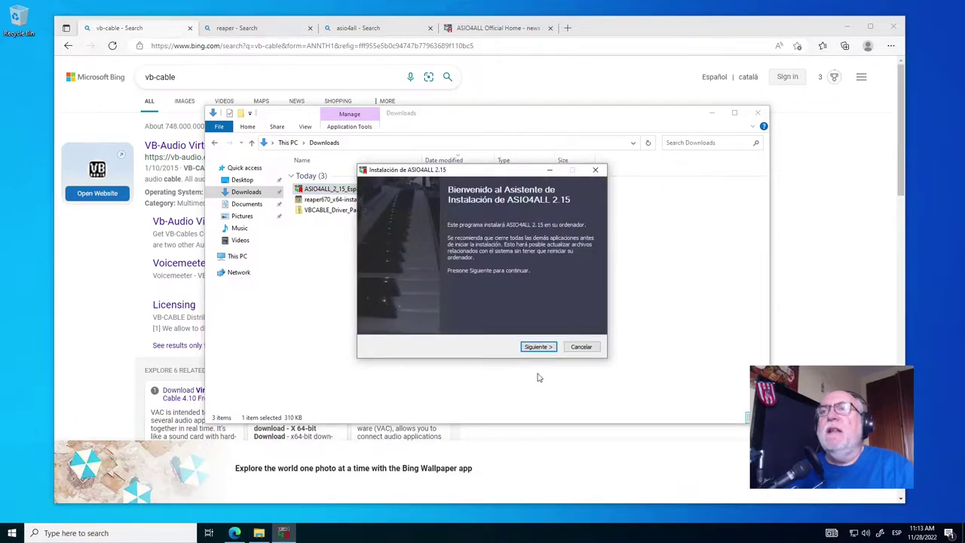
{"action": "left_click", "coordinate": [538, 347]}
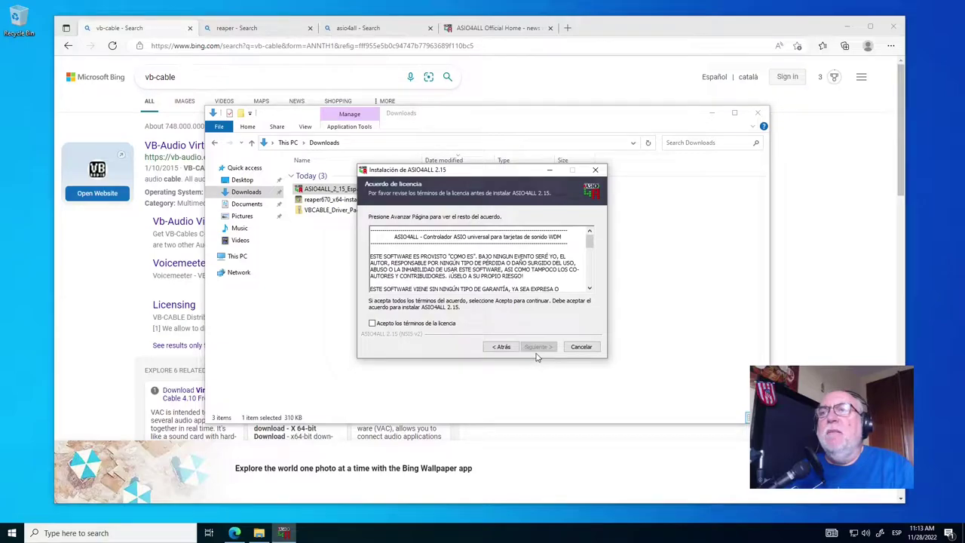
{"action": "left_click", "coordinate": [422, 324]}
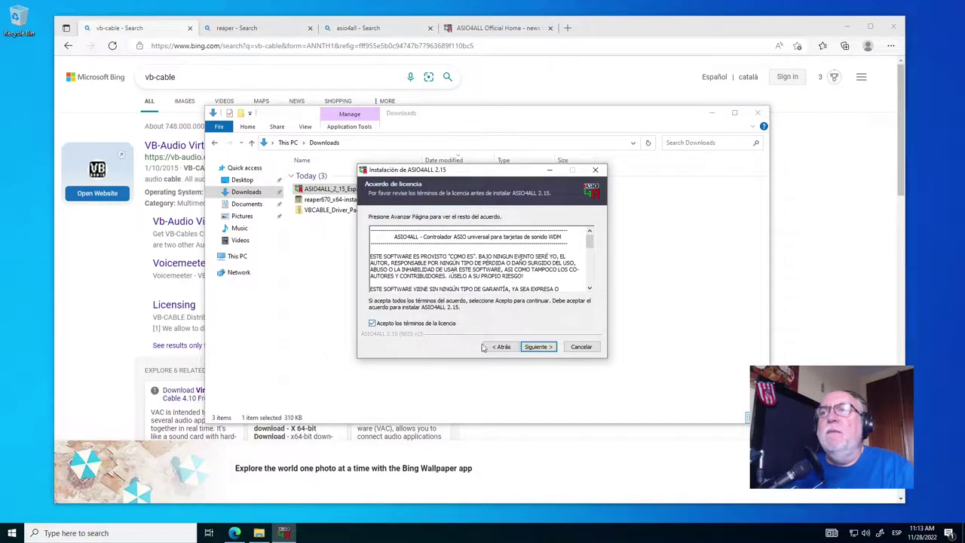
{"action": "left_click", "coordinate": [539, 347]}
{"action": "left_click", "coordinate": [538, 350]}
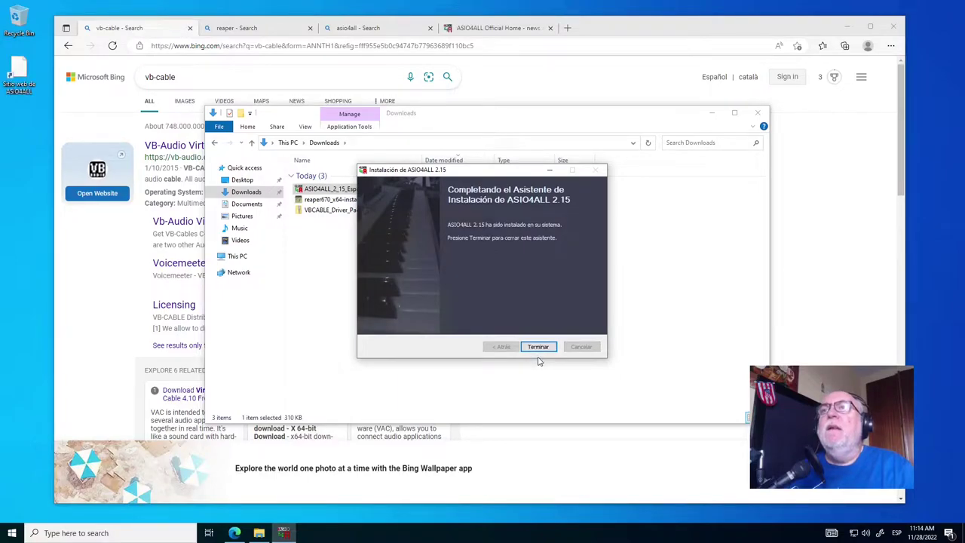
{"action": "left_click", "coordinate": [538, 346]}
- Run reaper670_x64-install as administrator, accept the license agreement and keep the destination folder C:\Program Files\REAPER (x64)
{"action": "left_click", "coordinate": [320, 201]}
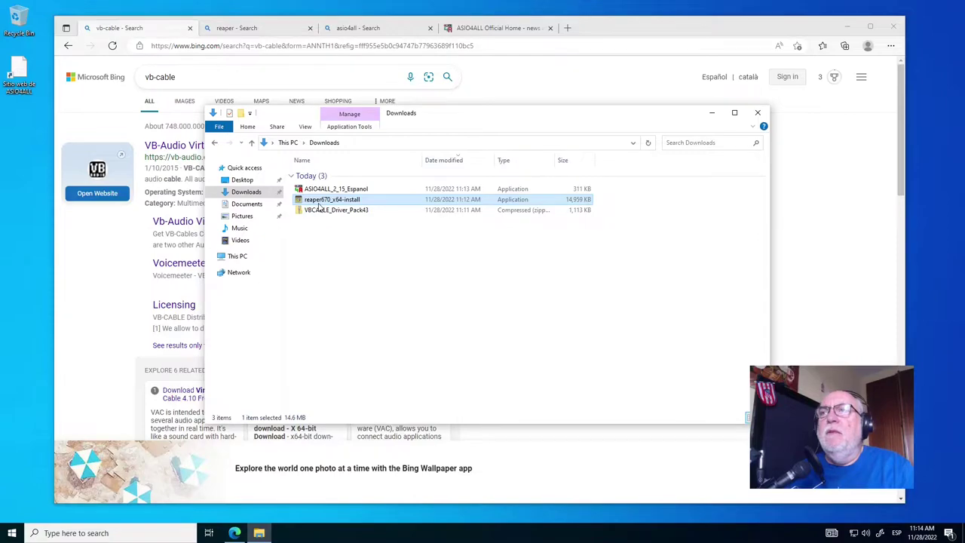
{"action": "right_click", "coordinate": [319, 206]}
{"action": "left_click", "coordinate": [369, 223]}
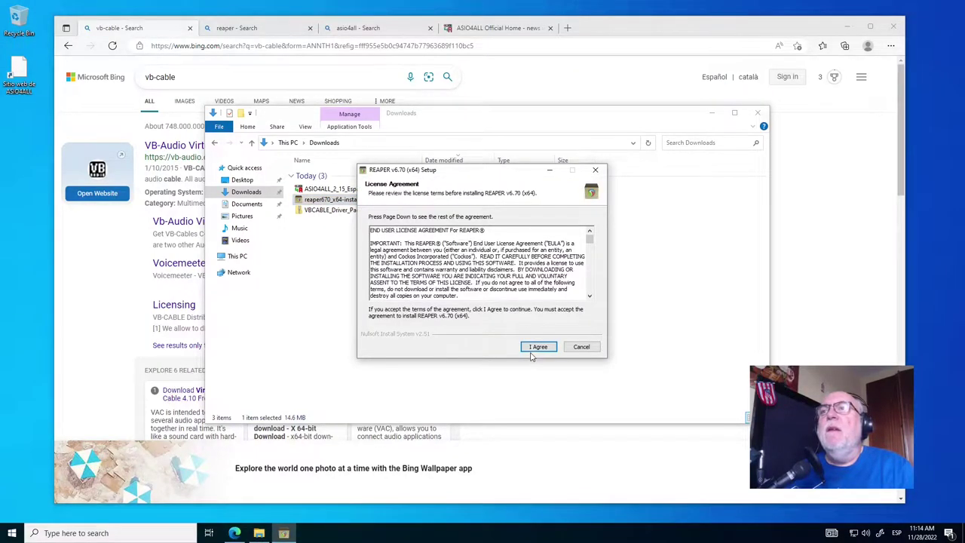
{"action": "left_click", "coordinate": [531, 350]}
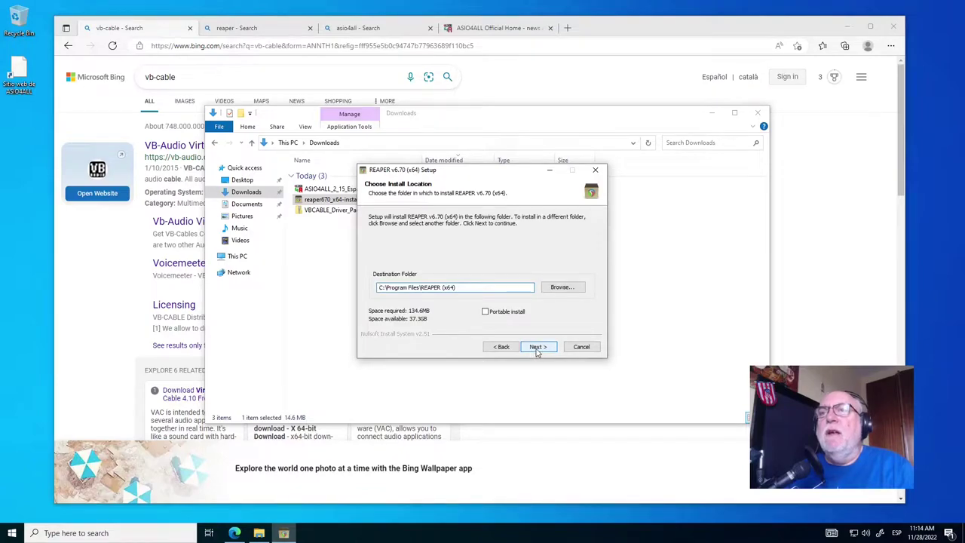
{"action": "left_click", "coordinate": [537, 348]}
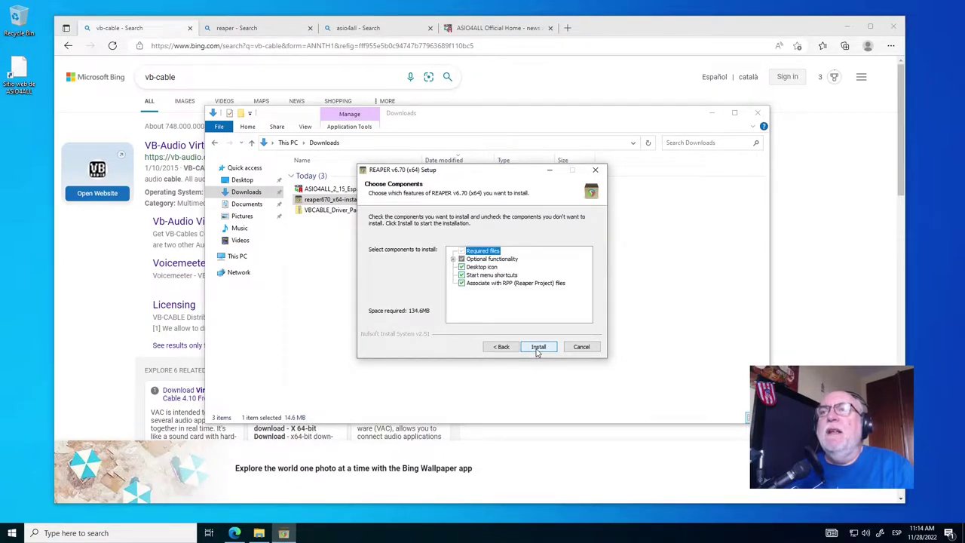
- Add the ReaRoute ASIO driver under the optional functionality and complete the REAPER installation
{"action": "left_click", "coordinate": [453, 259]}
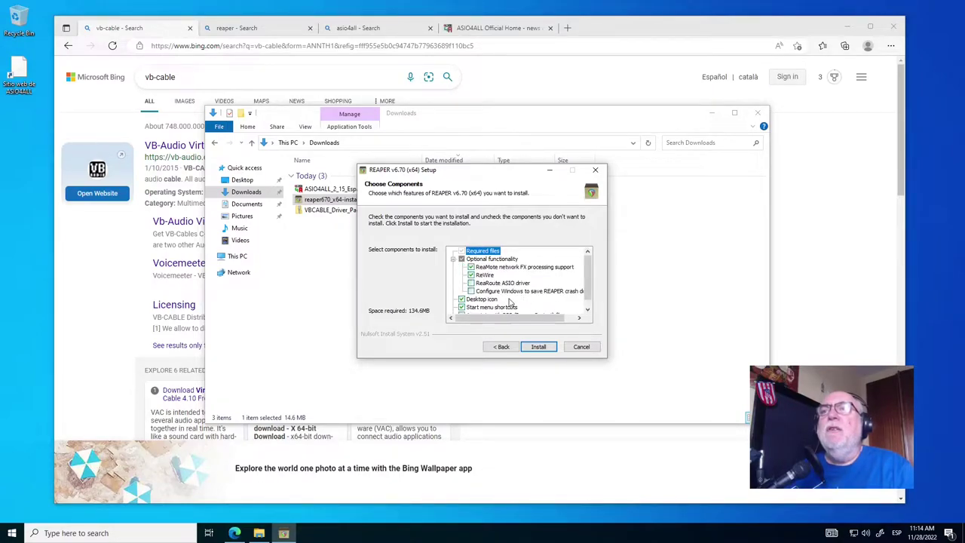
{"action": "left_click", "coordinate": [472, 284]}
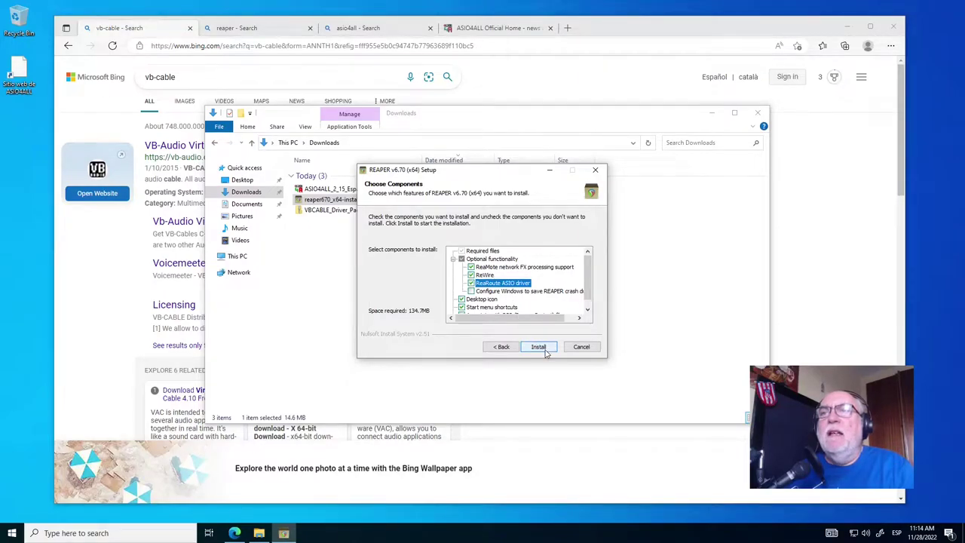
{"action": "left_click", "coordinate": [546, 352]}
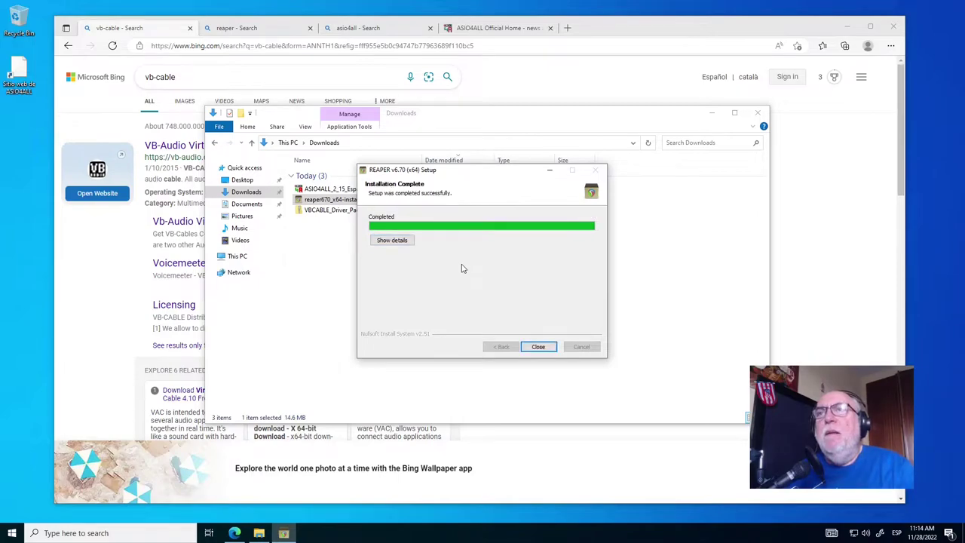
{"action": "left_click", "coordinate": [539, 347]}
{"action": "left_click", "coordinate": [339, 213]}
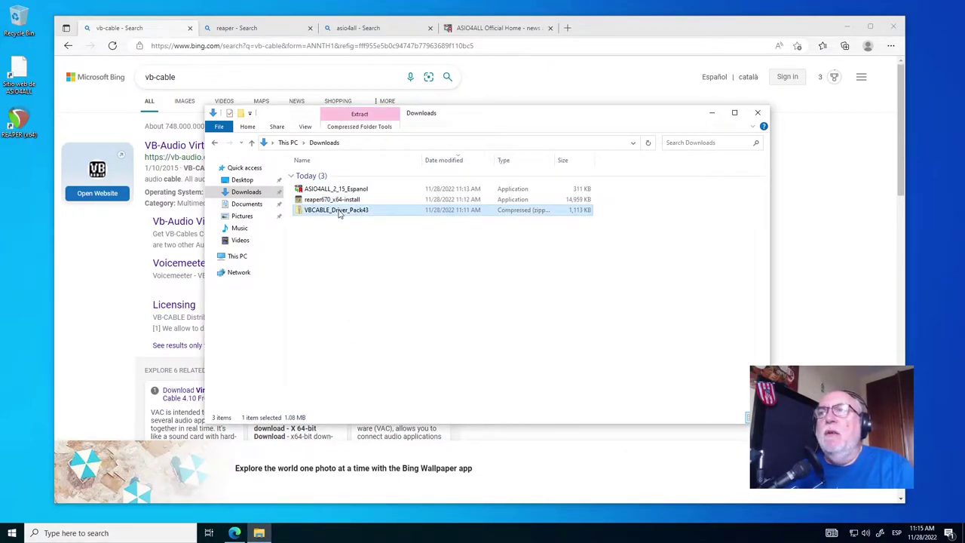
{"action": "double_click", "coordinate": [339, 212]}
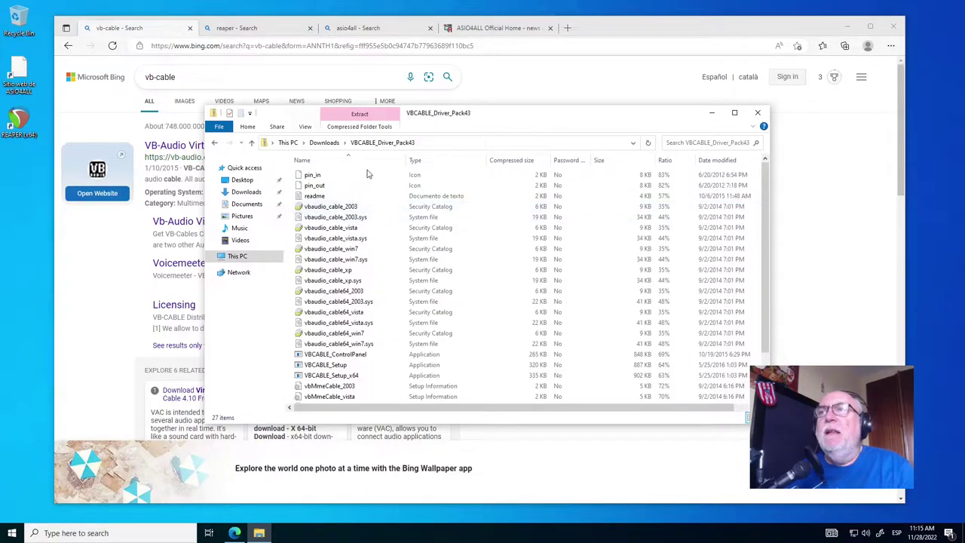
{"action": "left_click", "coordinate": [216, 143]}
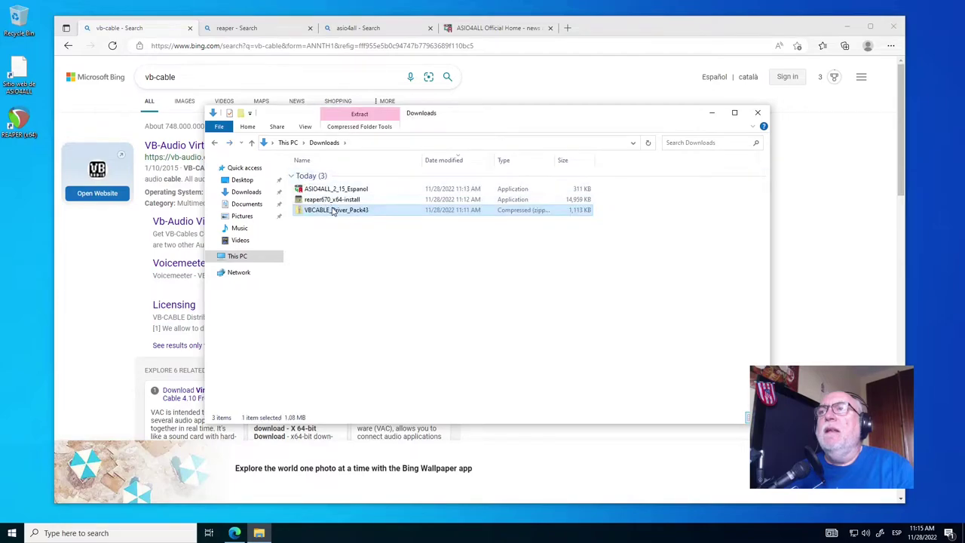
- Extract the VBCABLE_Driver_Pack43 archive into the Downloads folder, close the extra window and open the extracted folder
{"action": "right_click", "coordinate": [334, 210]}
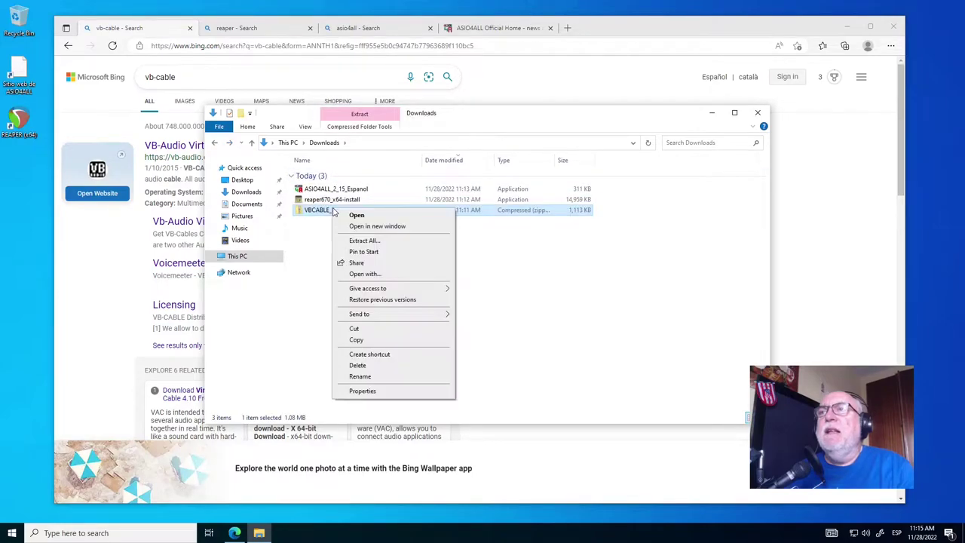
{"action": "left_click", "coordinate": [392, 244]}
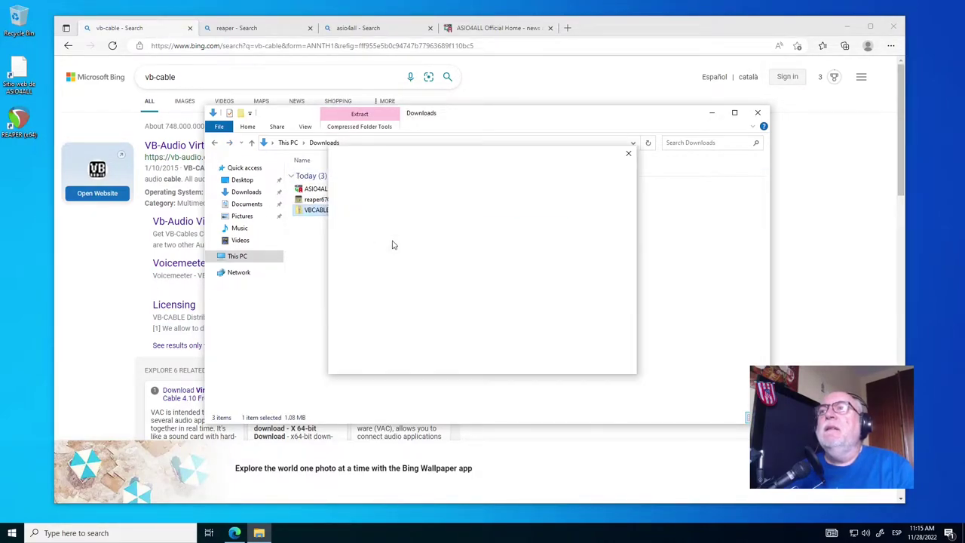
{"action": "left_click", "coordinate": [575, 364]}
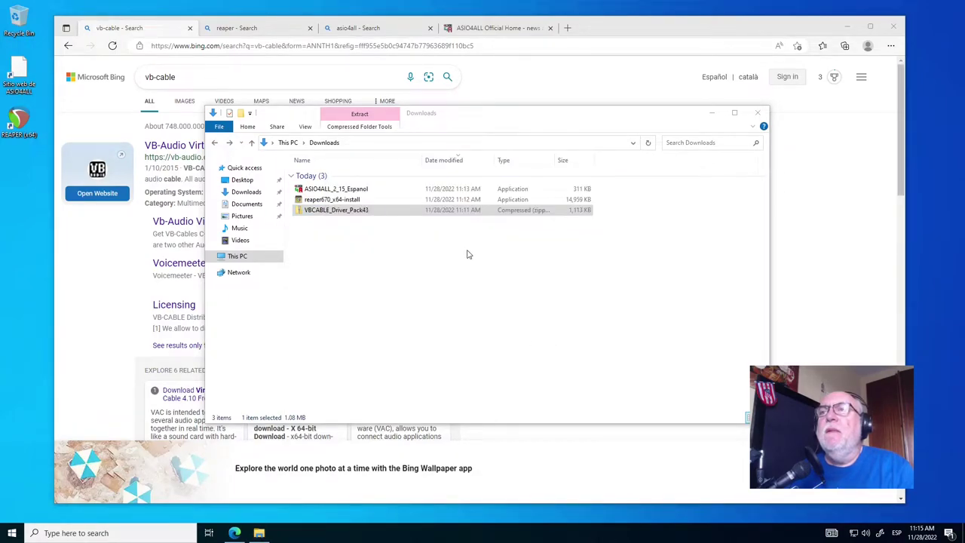
{"action": "left_click", "coordinate": [333, 219]}
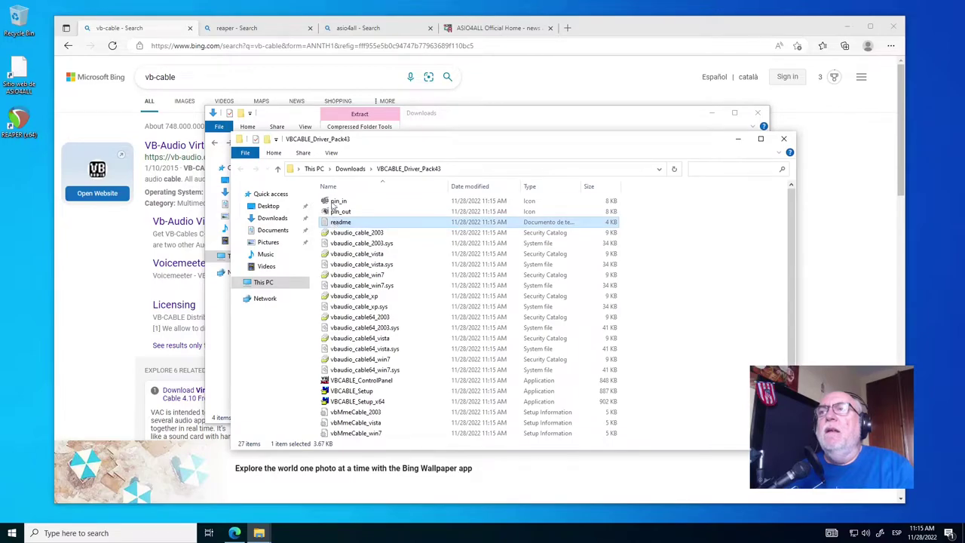
{"action": "left_click", "coordinate": [786, 138]}
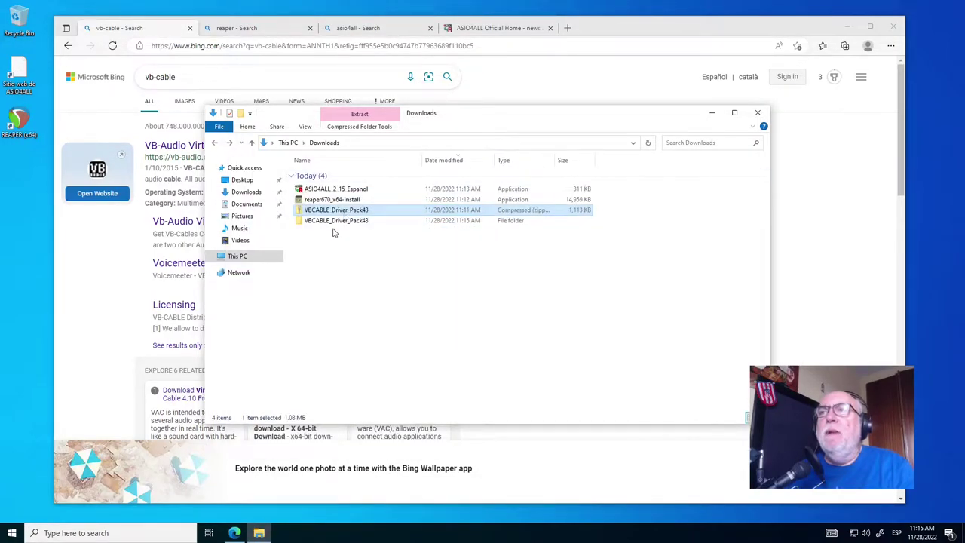
{"action": "left_click", "coordinate": [335, 222]}
{"action": "double_click", "coordinate": [336, 222]}
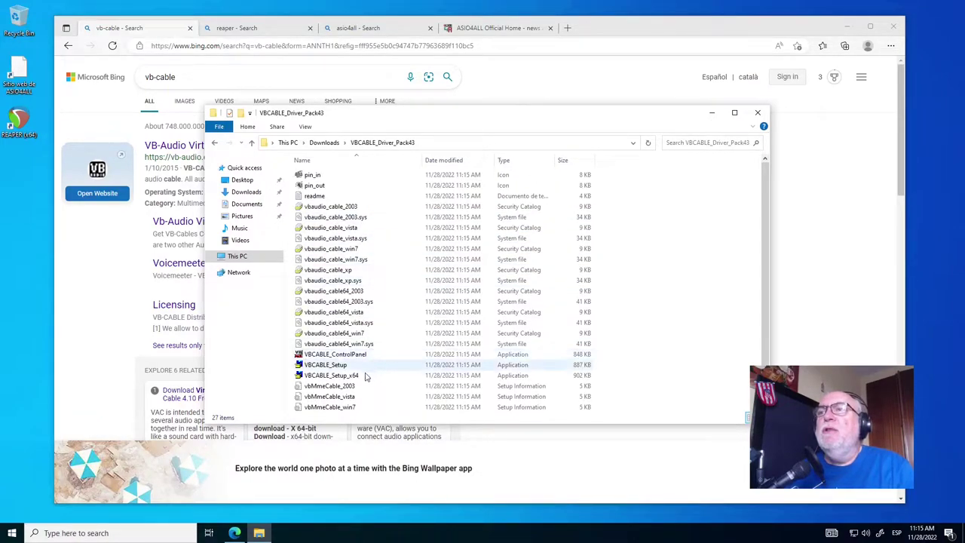
- Run VBCABLE_Setup_x64 as administrator, install the driver, allow the VB-Audio device software and acknowledge the completed installation
{"action": "right_click", "coordinate": [327, 377]}
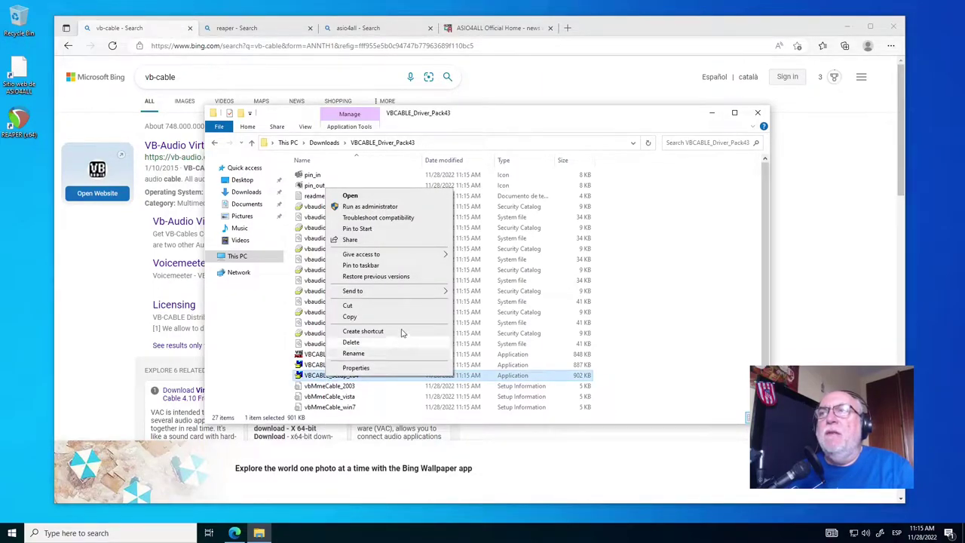
{"action": "left_click", "coordinate": [370, 206]}
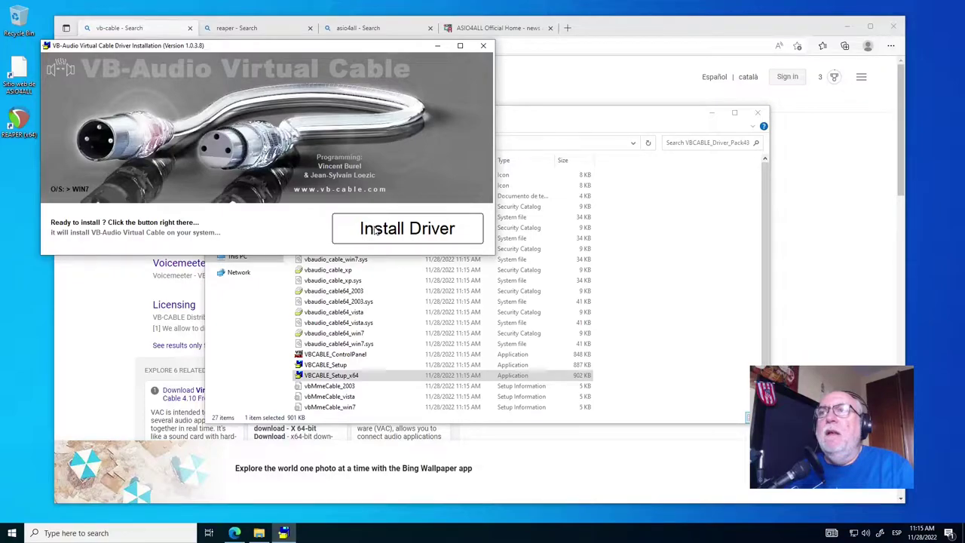
{"action": "left_click", "coordinate": [381, 235]}
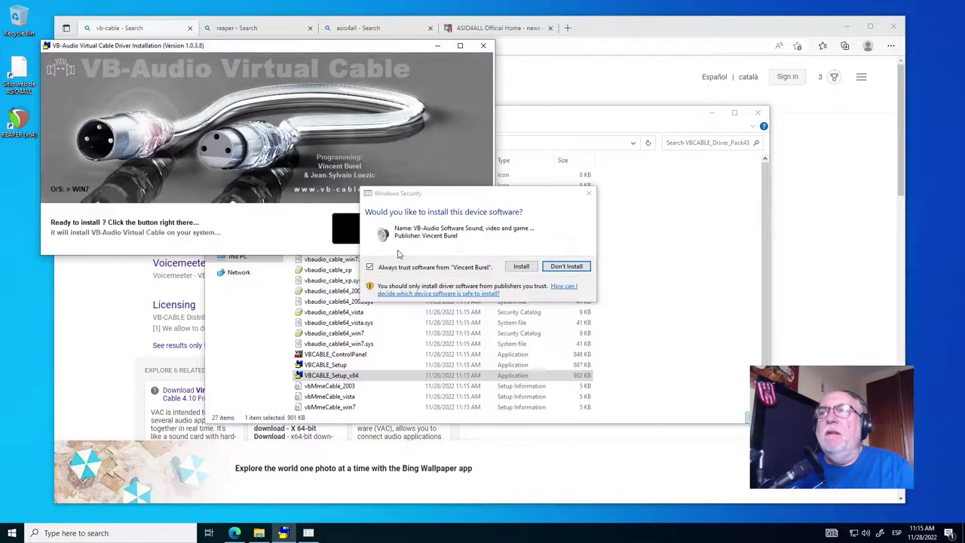
{"action": "left_click", "coordinate": [521, 266]}
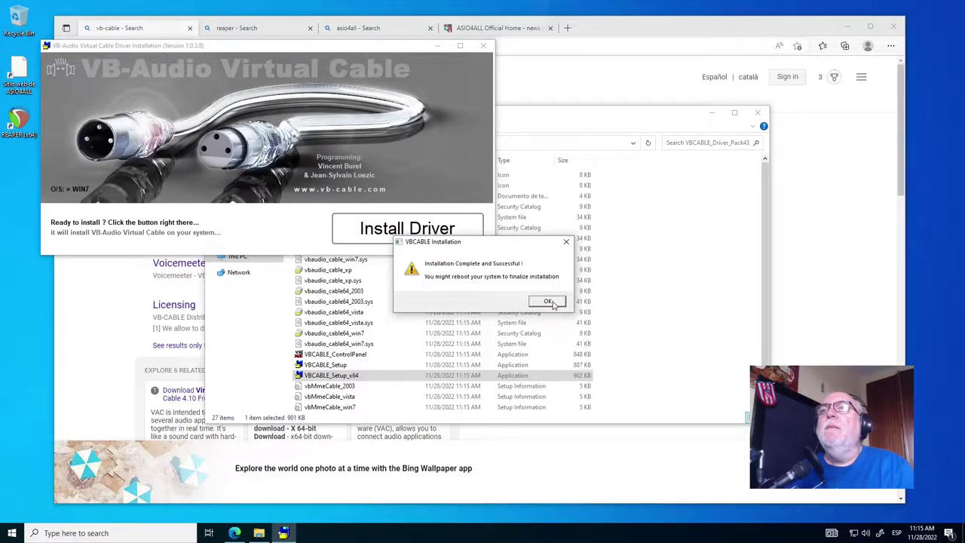
{"action": "left_click", "coordinate": [550, 302]}
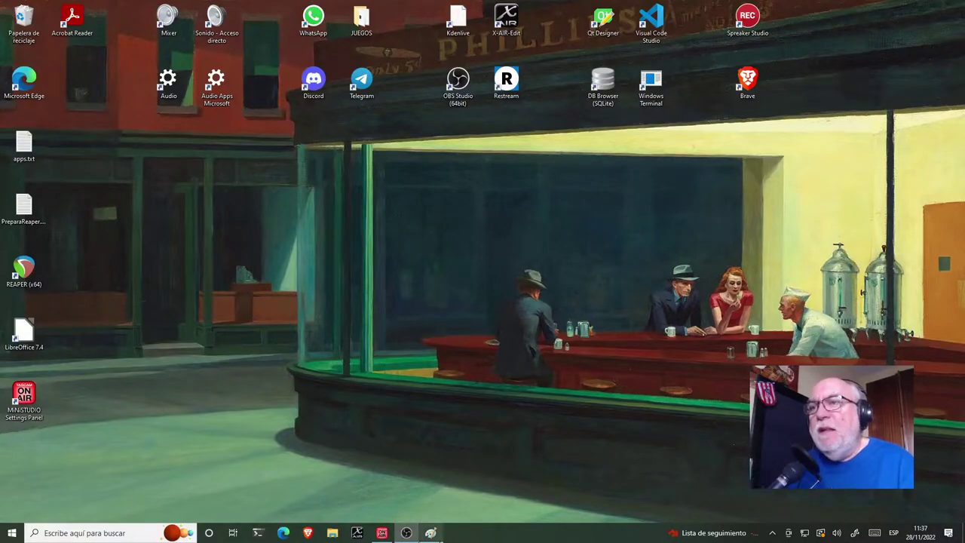
- Switch to Paint to examine the signal routing diagram from the microphone through REAPER to the headphones and Skype
{"action": "left_click", "coordinate": [432, 533]}
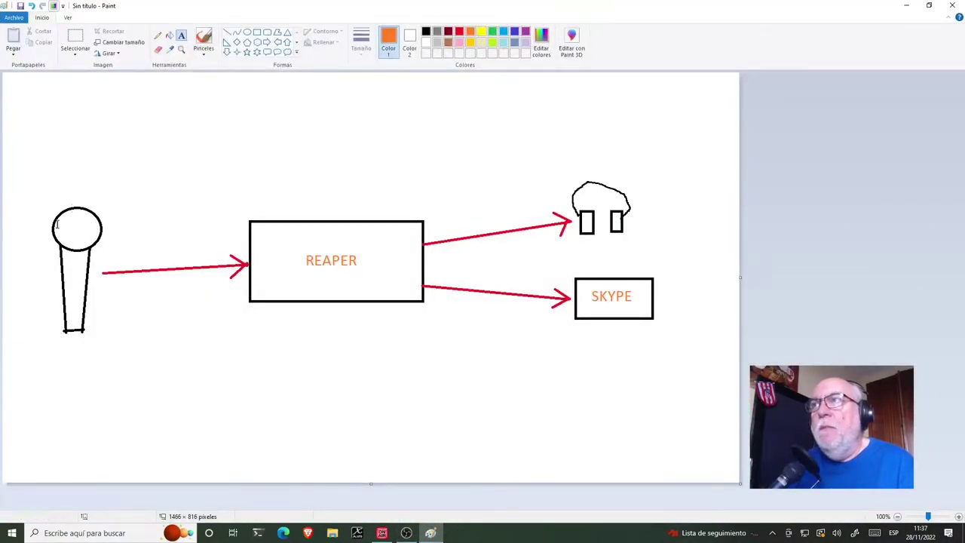
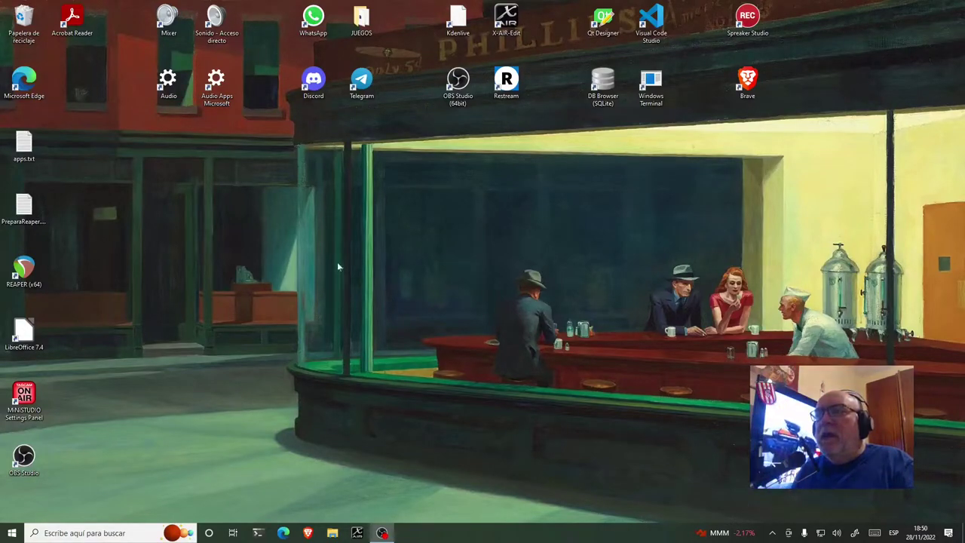
- Search Windows for reaper, launch REAPER (x64) and dismiss the Save Project dialog without saving
{"action": "left_click", "coordinate": [151, 532]}
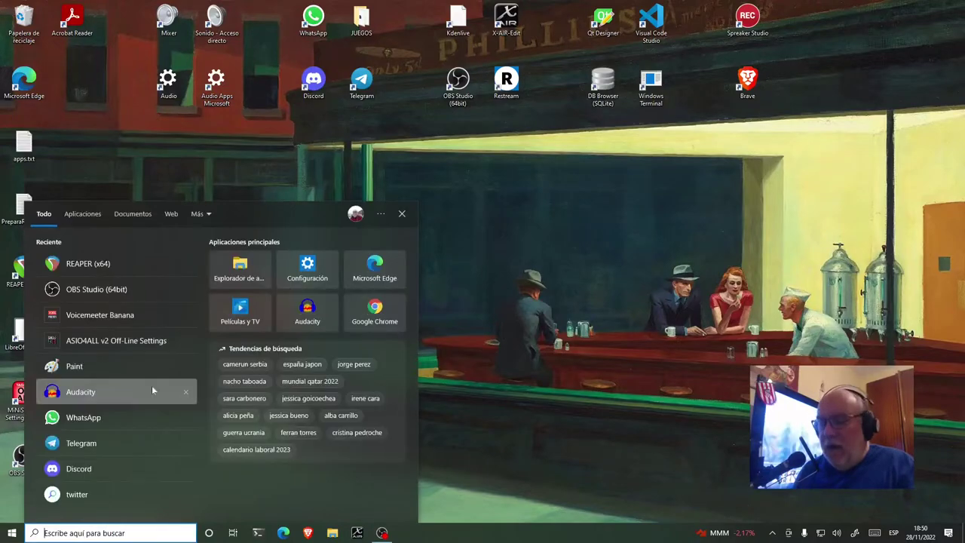
{"action": "type", "text": "reaper"}
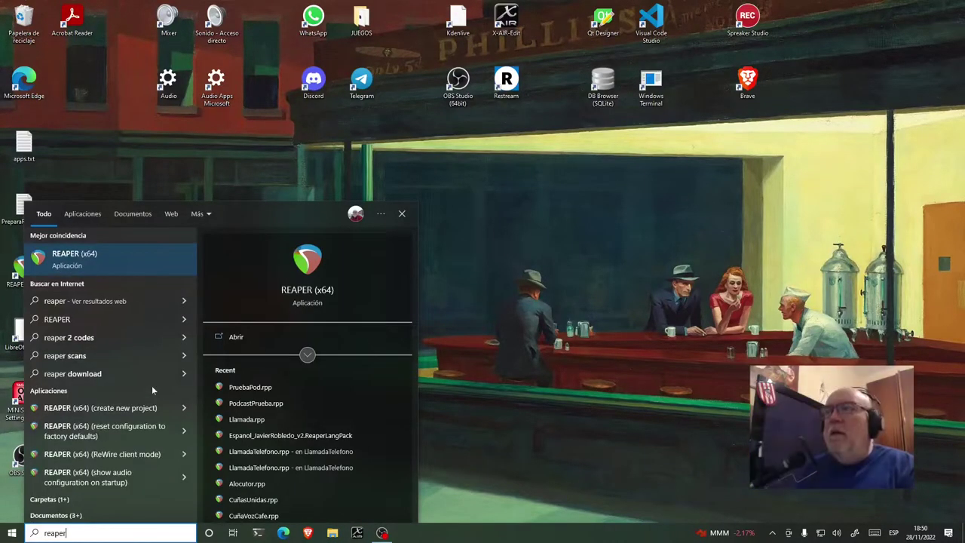
{"action": "key", "text": "Return"}
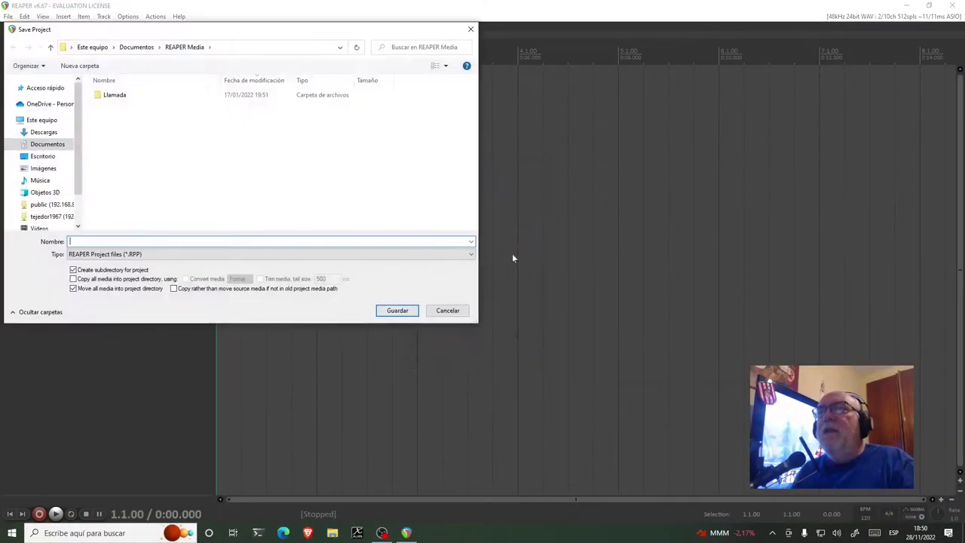
{"action": "left_click", "coordinate": [447, 310]}
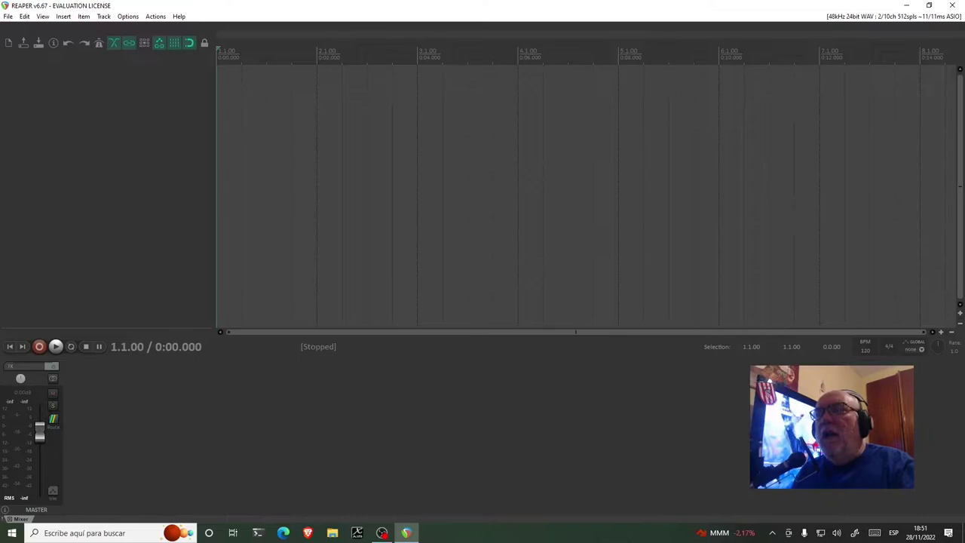
- In the audio device preferences, choose ASIO as the audio system and ASIO4ALL v2 as the ASIO driver
{"action": "left_click", "coordinate": [124, 16]}
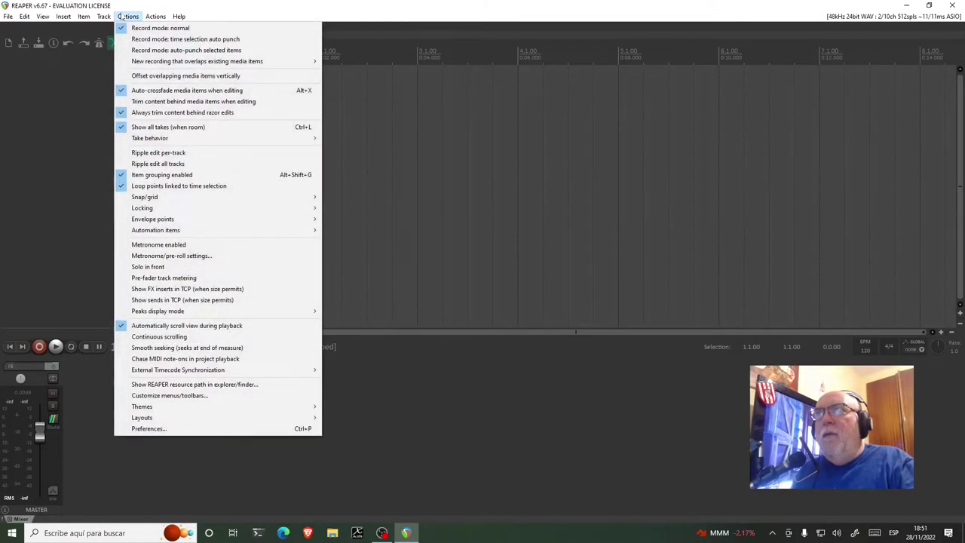
{"action": "left_click", "coordinate": [192, 434]}
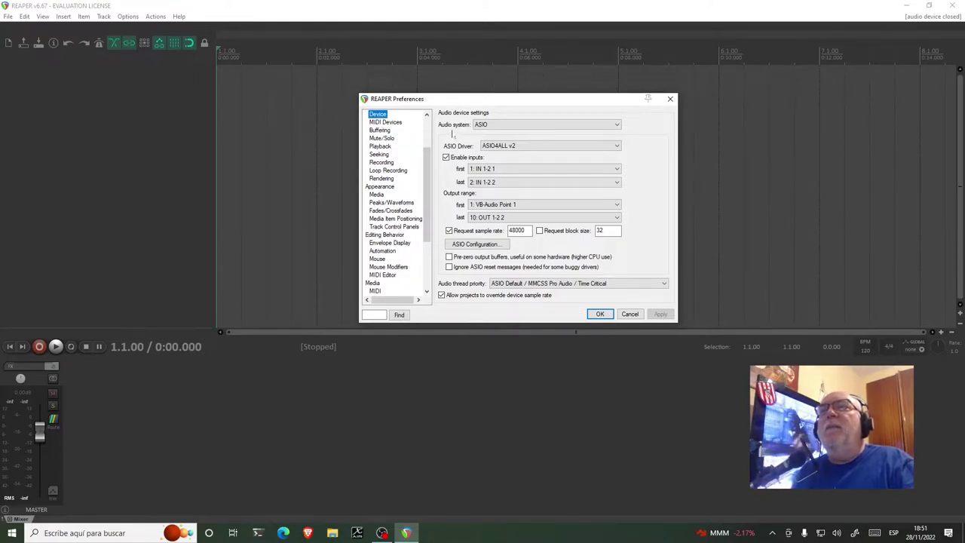
{"action": "left_click", "coordinate": [498, 125]}
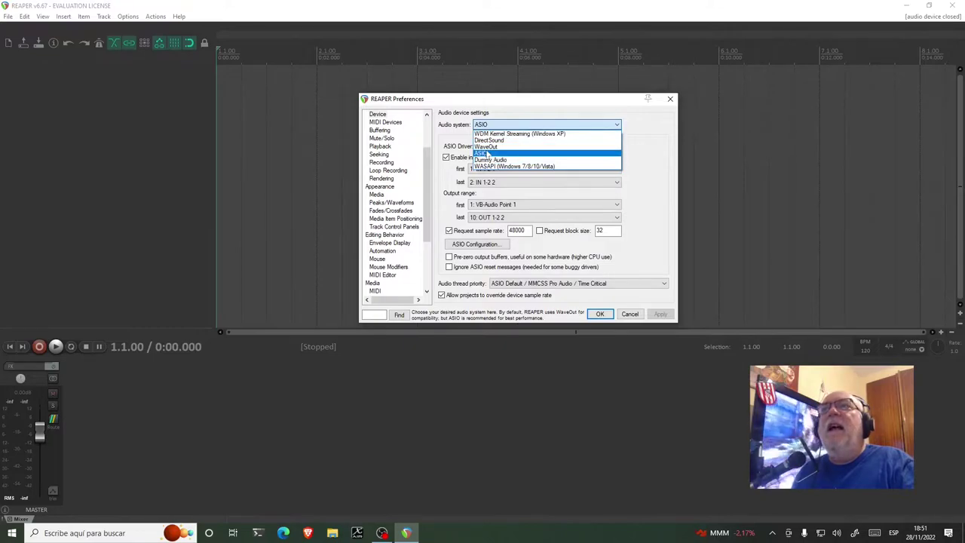
{"action": "left_click", "coordinate": [486, 153]}
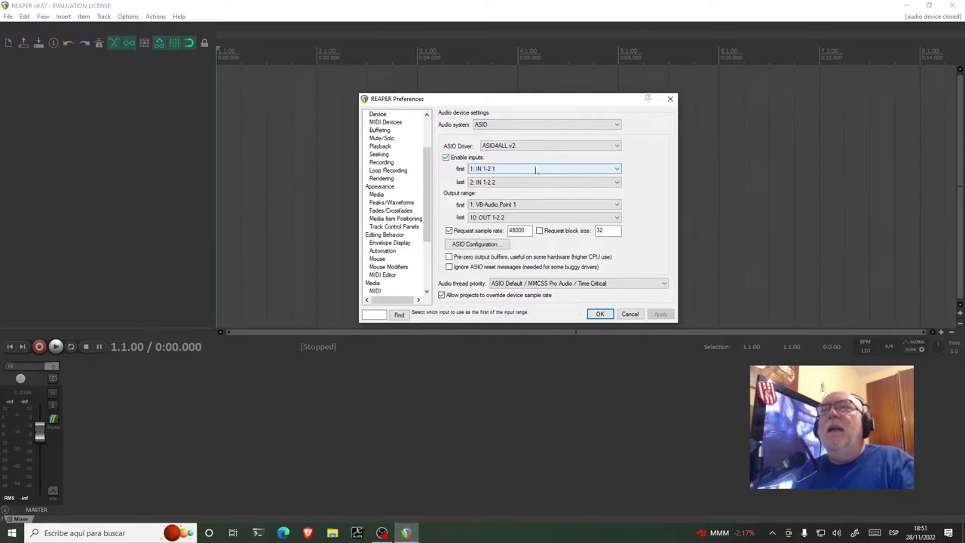
{"action": "left_click", "coordinate": [506, 146]}
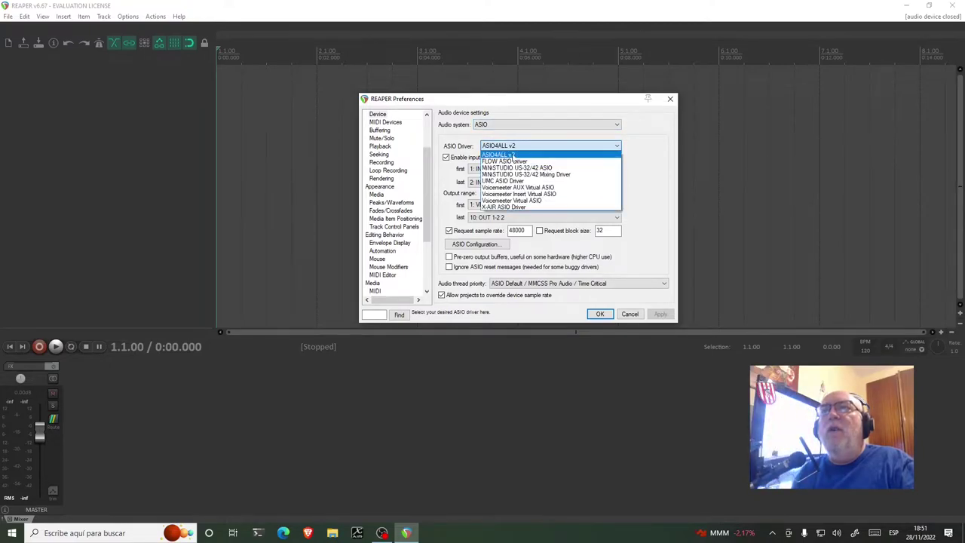
{"action": "left_click", "coordinate": [512, 155]}
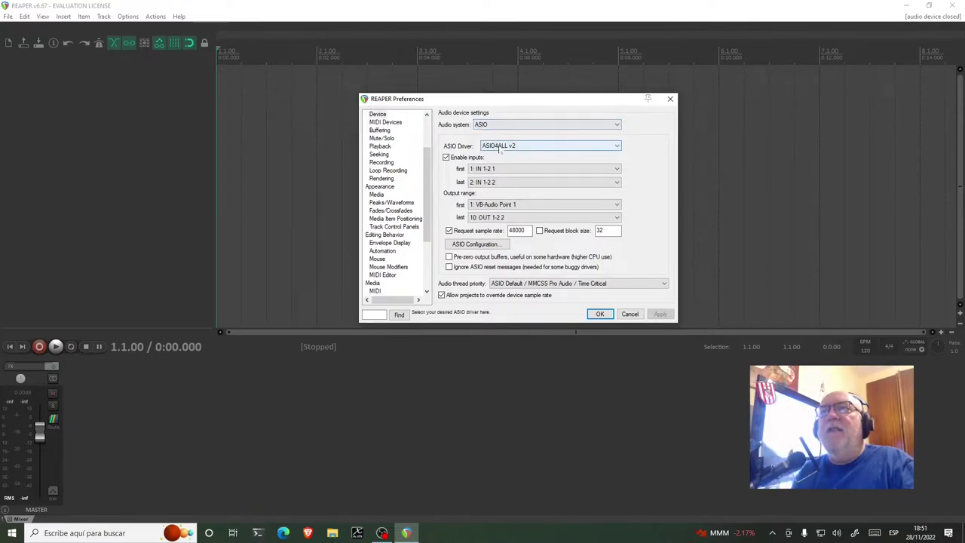
- Examine the WDM devices enabled in the ASIO configuration, from VB-Audio Virtual Cable to BEHRINGER UMC 202HD, and leave the preferences without saving
{"action": "left_click", "coordinate": [473, 245]}
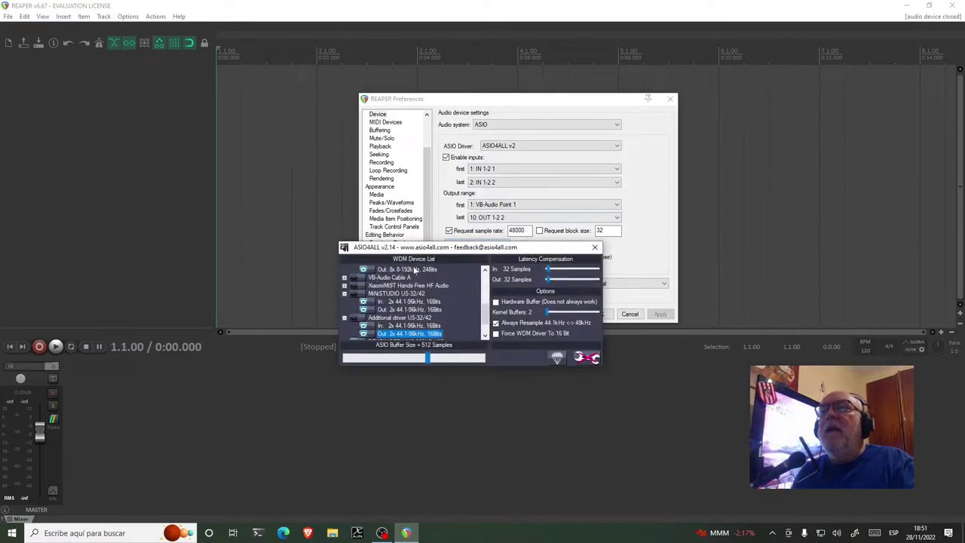
{"action": "scroll", "coordinate": [470, 283], "scroll_direction": "up", "scroll_amount": 5}
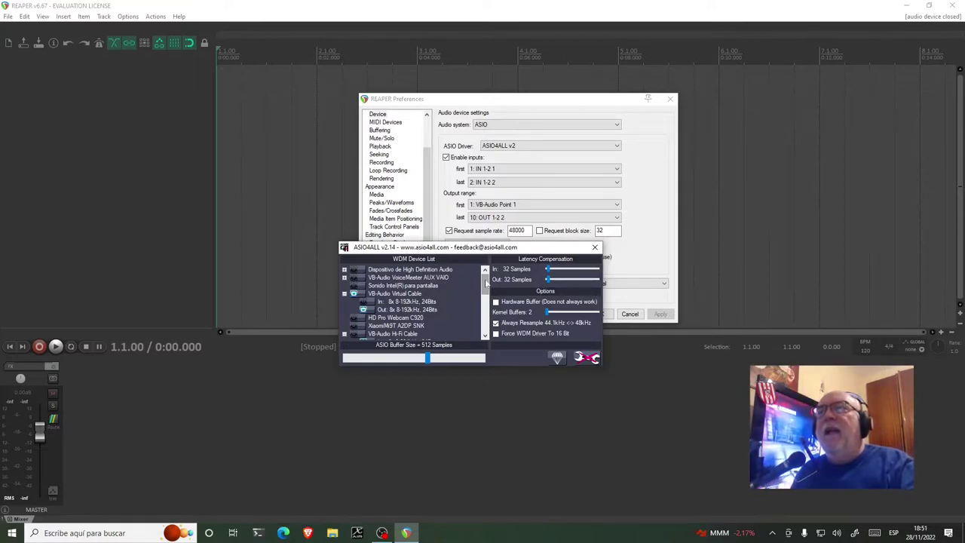
{"action": "mouse_move", "coordinate": [374, 298]}
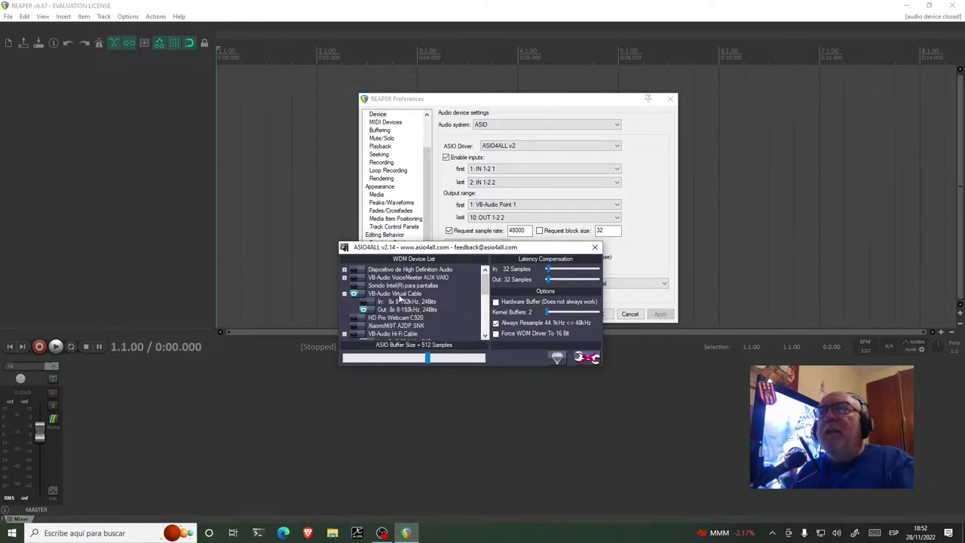
{"action": "left_click", "coordinate": [485, 337]}
{"action": "left_click", "coordinate": [485, 337]}
{"action": "left_click", "coordinate": [485, 337]}
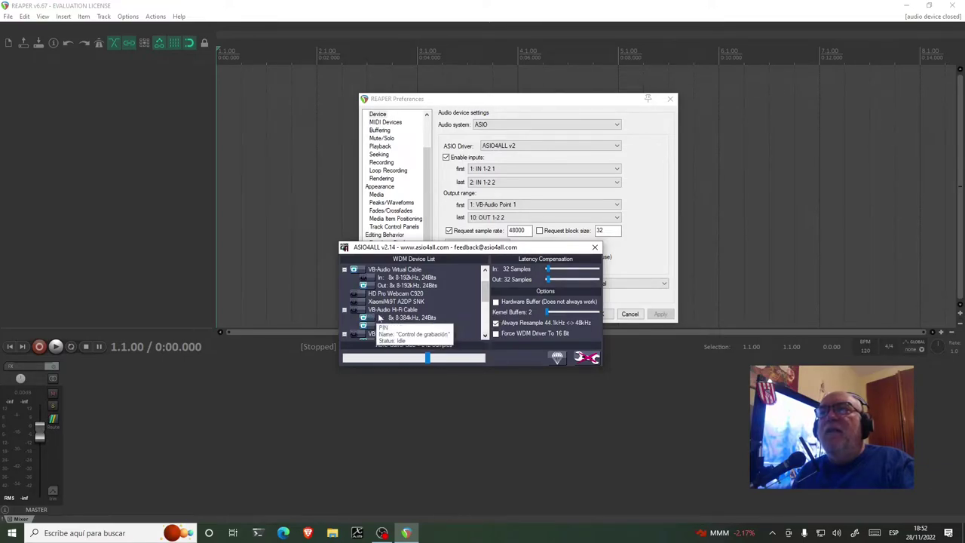
{"action": "scroll", "coordinate": [485, 339], "scroll_direction": "down", "scroll_amount": 4}
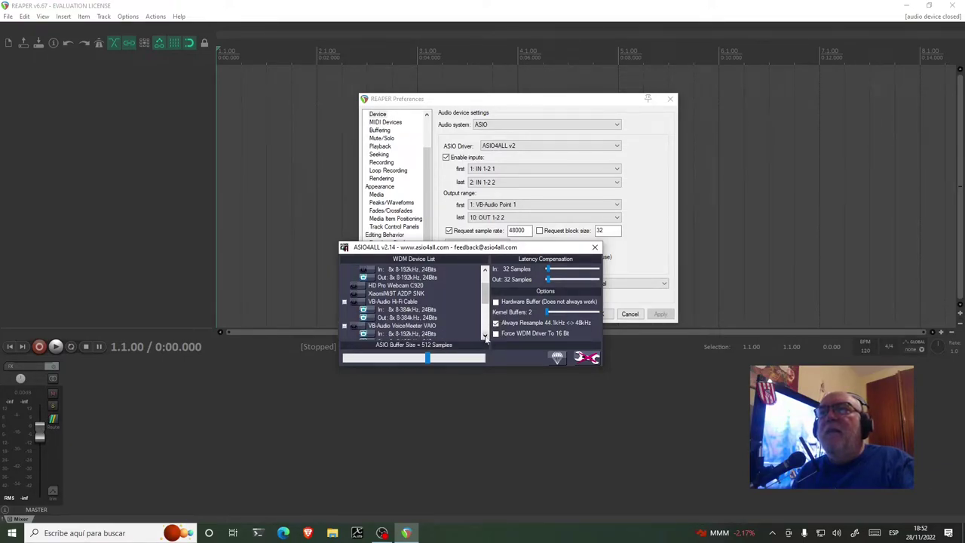
{"action": "scroll", "coordinate": [486, 337], "scroll_direction": "down", "scroll_amount": 1}
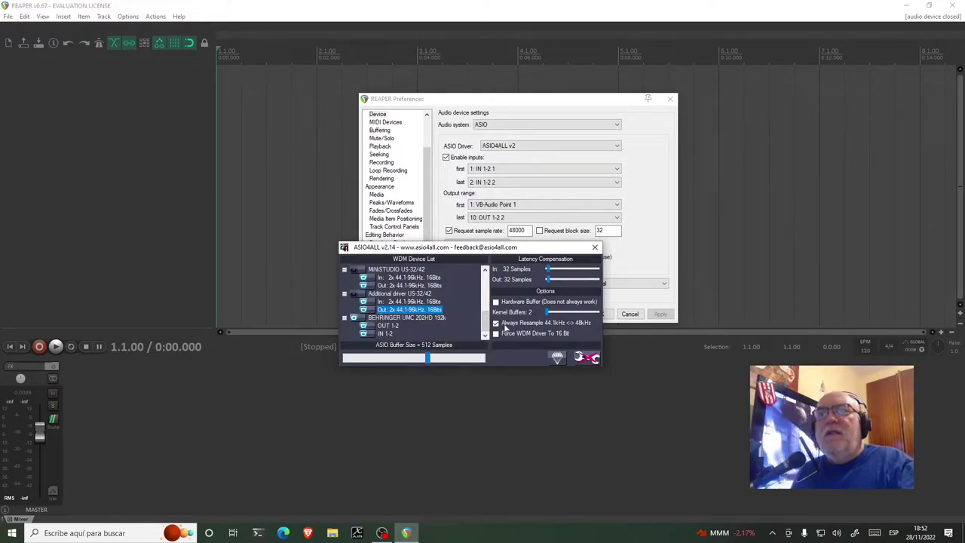
{"action": "scroll", "coordinate": [400, 317], "scroll_direction": "up", "scroll_amount": 4}
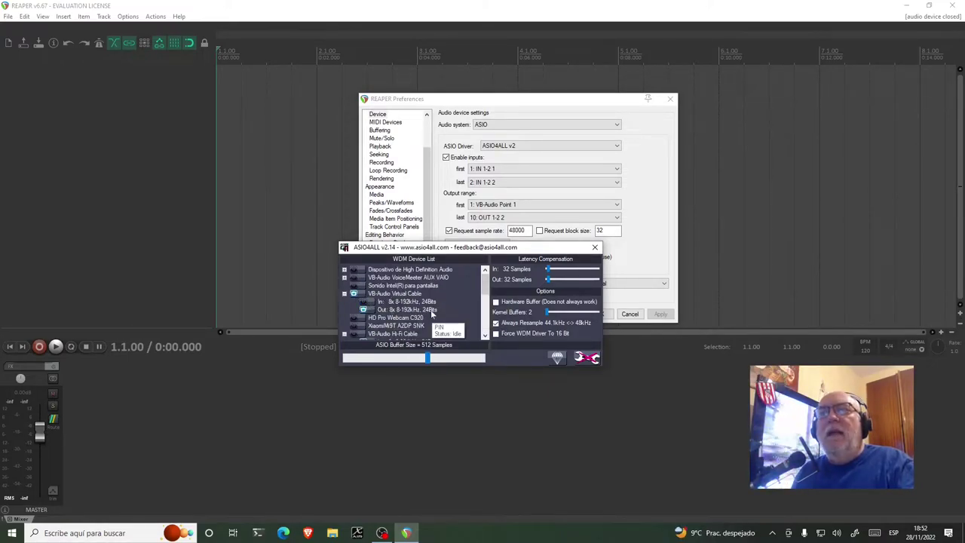
{"action": "left_click", "coordinate": [595, 249]}
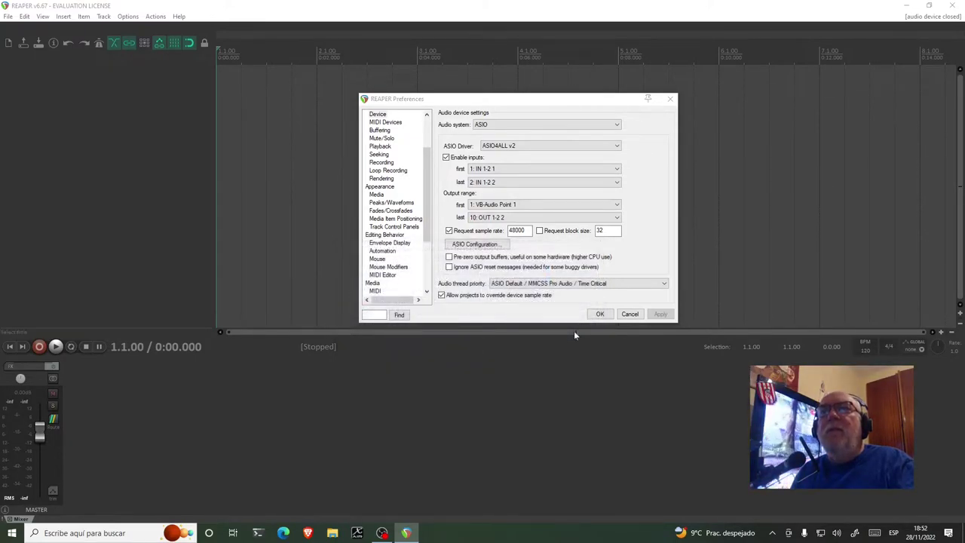
{"action": "left_click", "coordinate": [625, 317]}
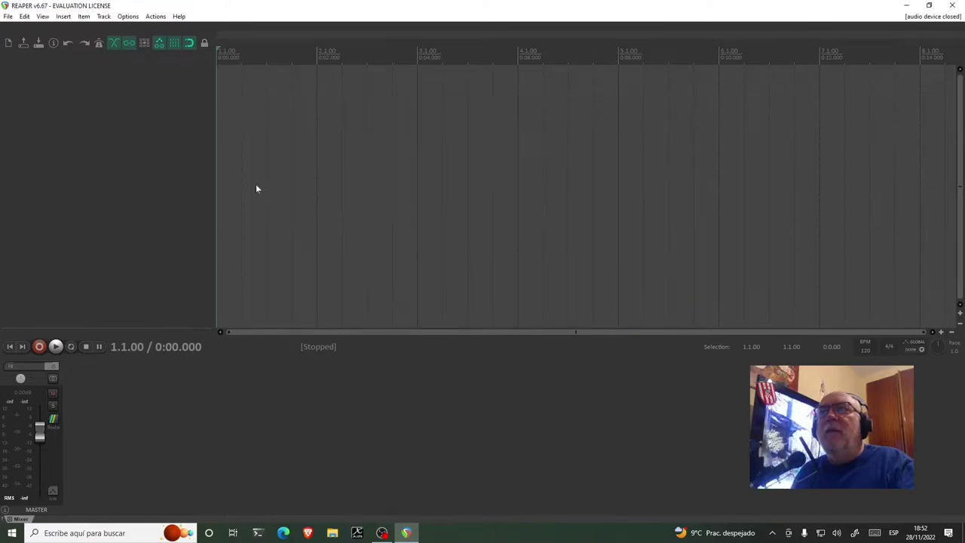
- Reopen the audio device preferences and set the input range from 1: IN 1-2 1 to 2: IN 1-2 2
{"action": "left_click", "coordinate": [120, 18]}
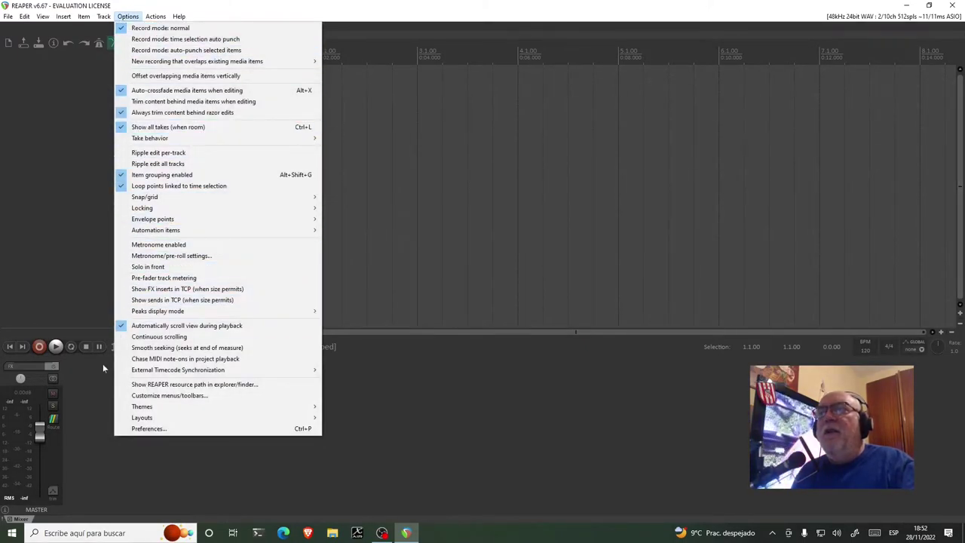
{"action": "left_click", "coordinate": [171, 431]}
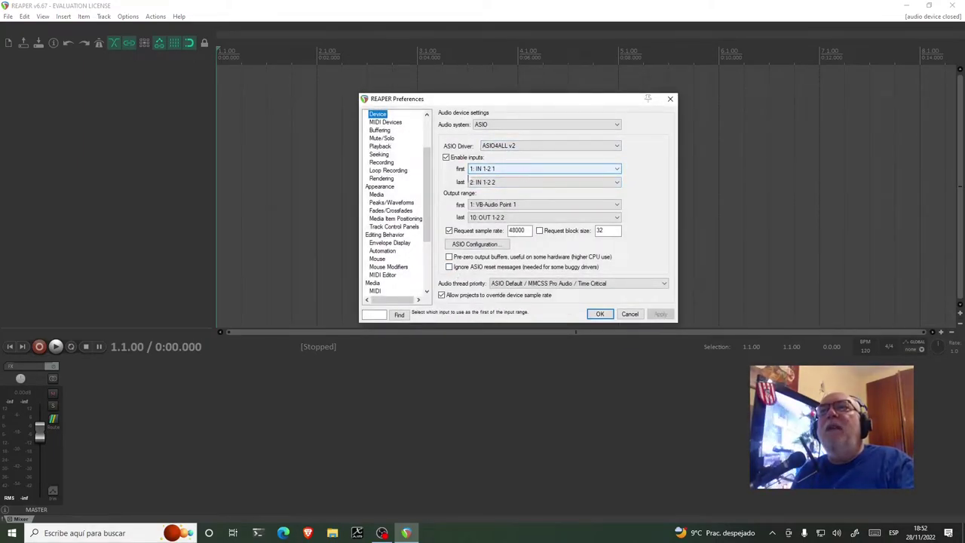
{"action": "left_click", "coordinate": [617, 172]}
{"action": "left_click", "coordinate": [576, 180]}
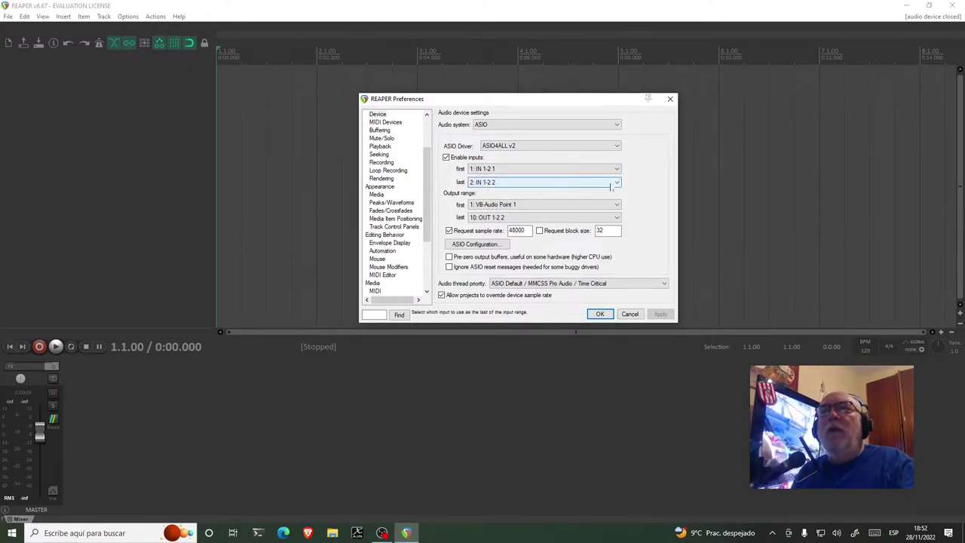
{"action": "left_click", "coordinate": [611, 186]}
{"action": "left_click", "coordinate": [508, 199]}
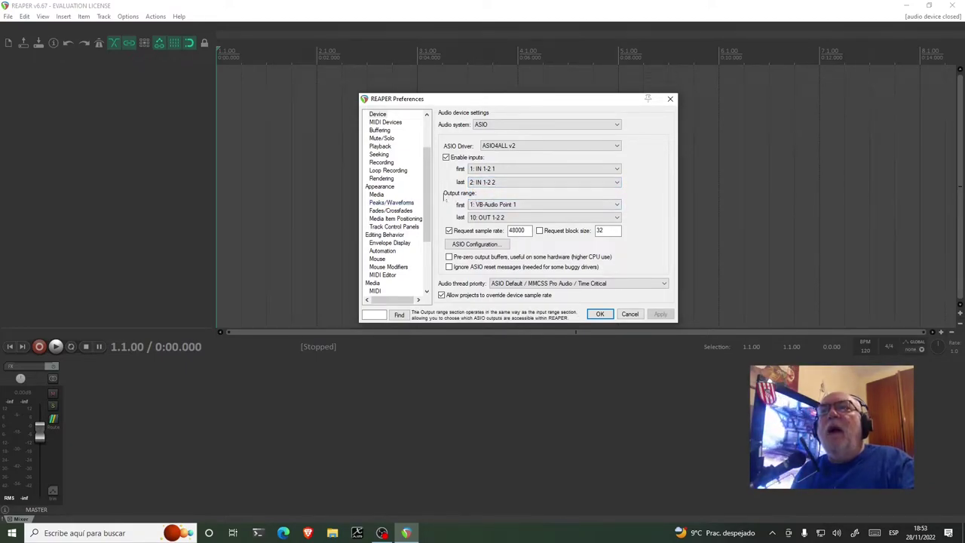
- Set the output range from 1: VB-Audio Point 1 to 10: OUT 1-2 2 and apply the audio device preferences
{"action": "left_click", "coordinate": [616, 204]}
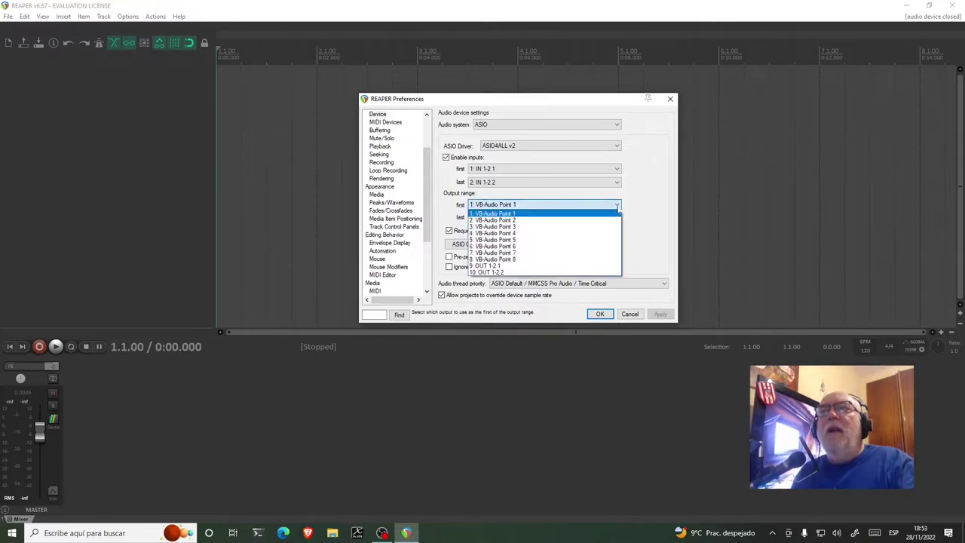
{"action": "left_click", "coordinate": [501, 214]}
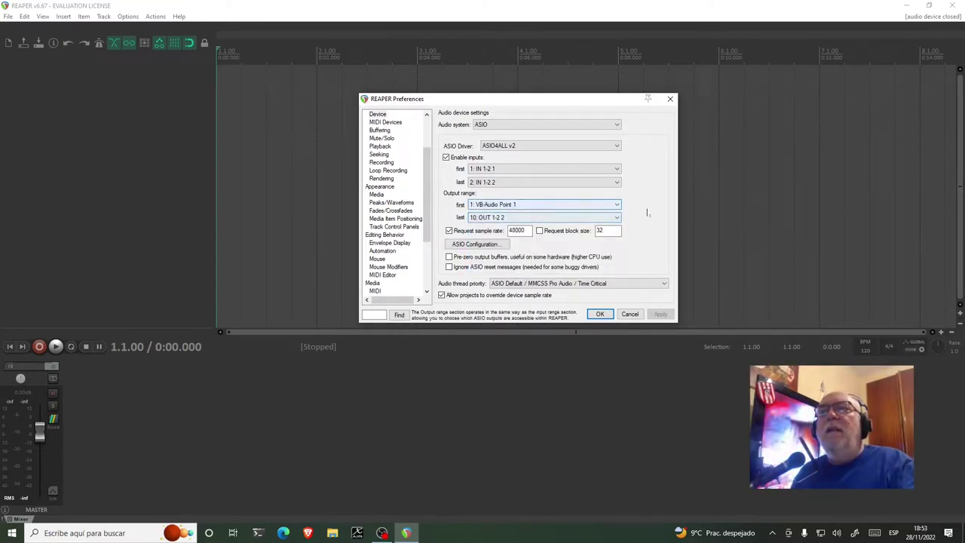
{"action": "left_click", "coordinate": [616, 218]}
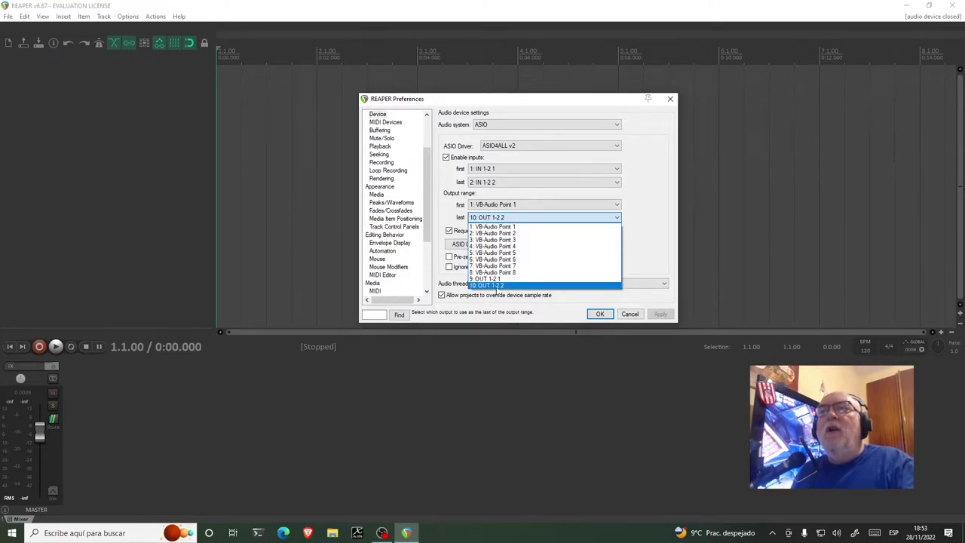
{"action": "left_click", "coordinate": [496, 286]}
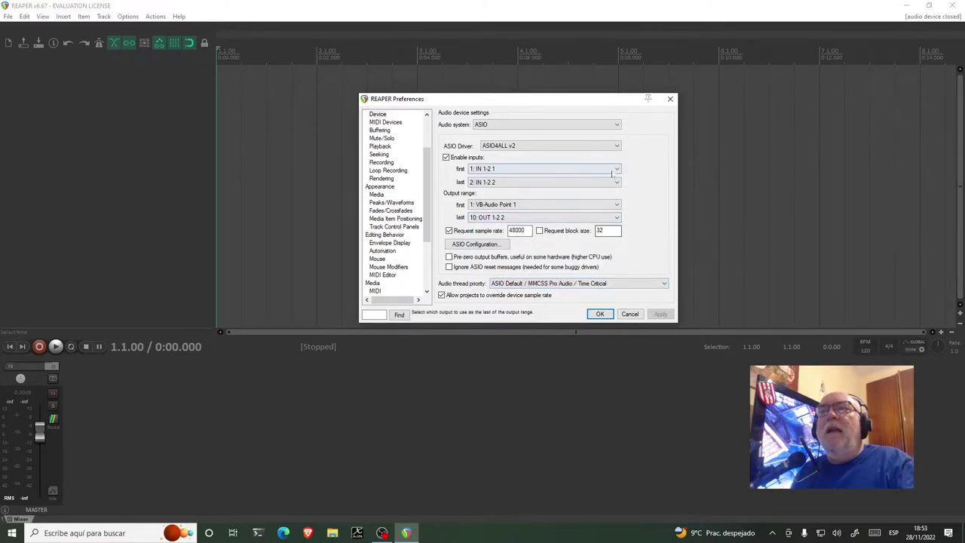
{"action": "left_click", "coordinate": [599, 314]}
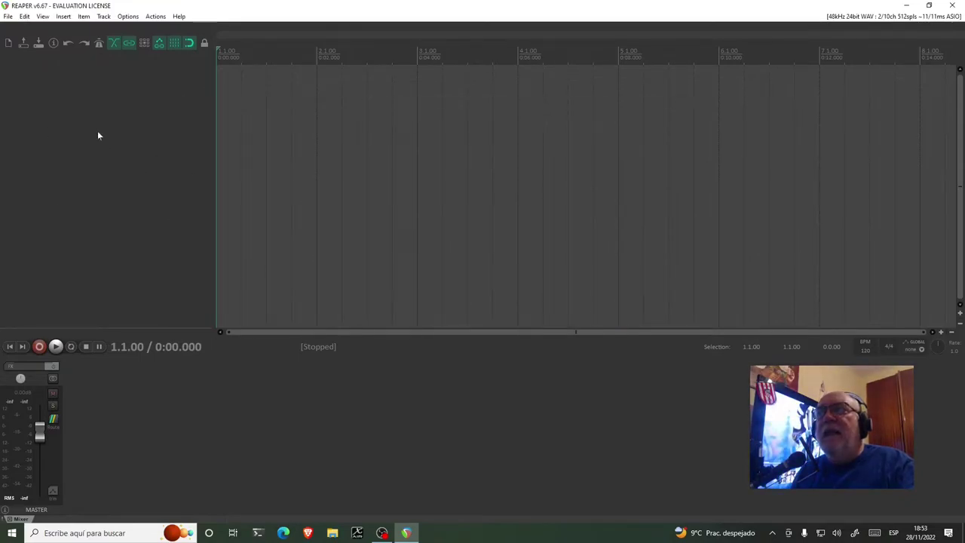
- Insert a new track and set its mono input to IN 1-2 1
{"action": "right_click", "coordinate": [67, 82]}
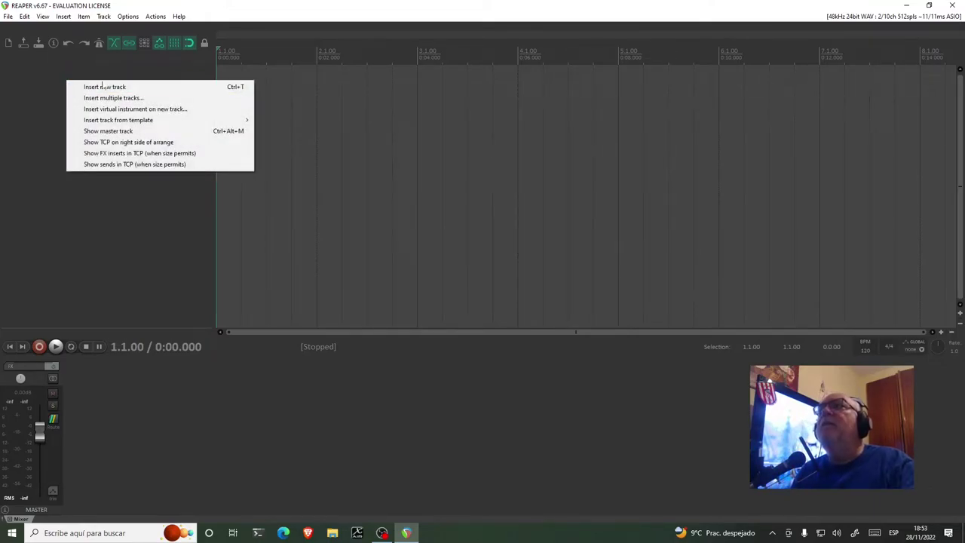
{"action": "left_click", "coordinate": [105, 87]}
{"action": "left_click", "coordinate": [75, 87]}
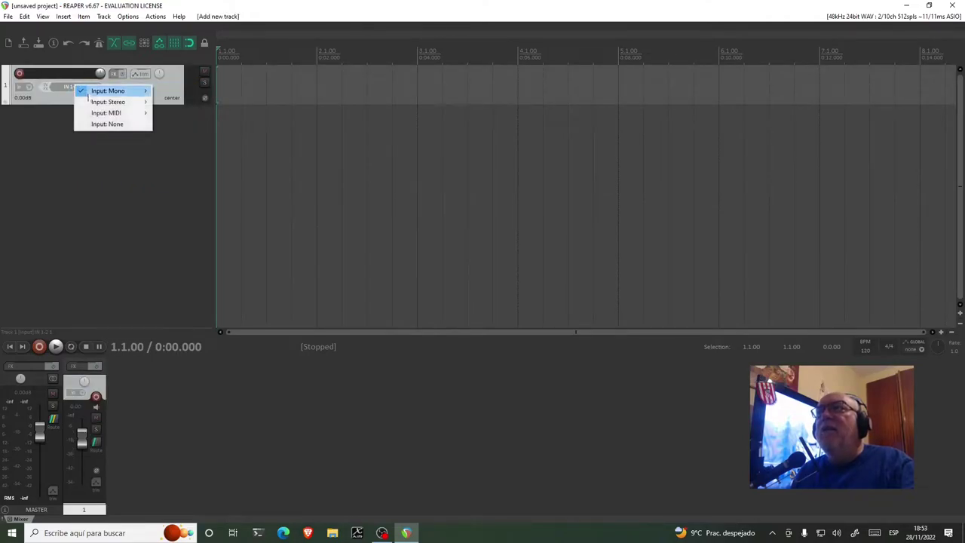
{"action": "mouse_move", "coordinate": [117, 92]}
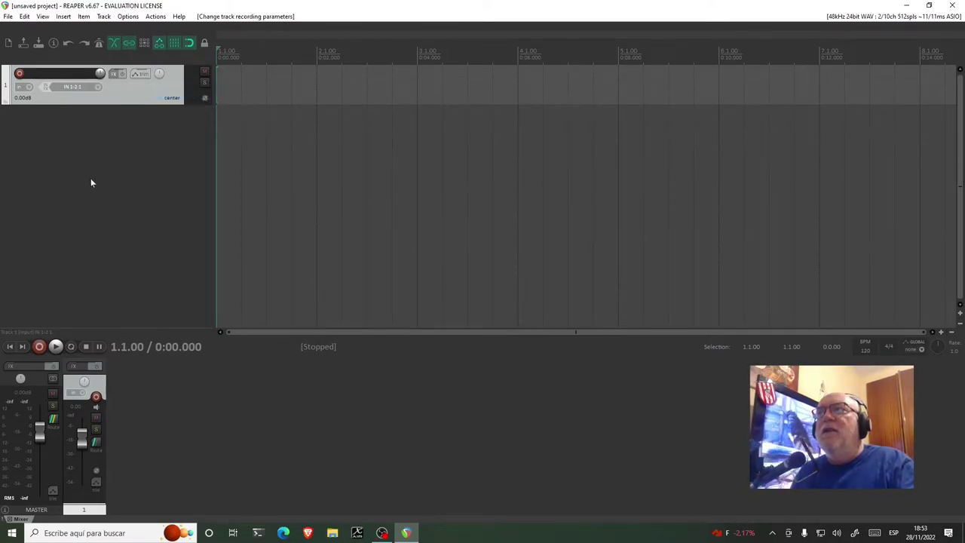
{"action": "left_click", "coordinate": [21, 74]}
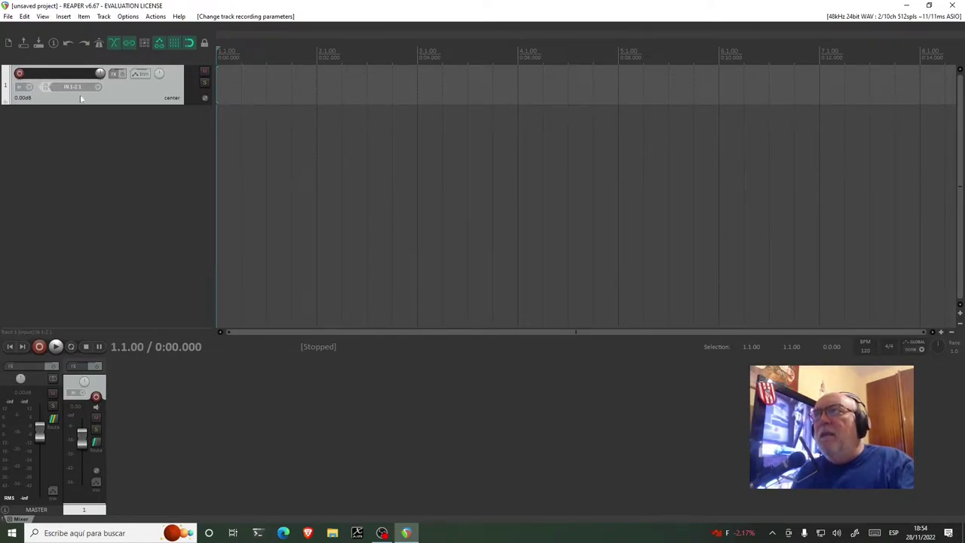
- Add OUT 1-2 1 / OUT 1-2 2 as a new audio hardware output of the master track
{"action": "left_click", "coordinate": [56, 418]}
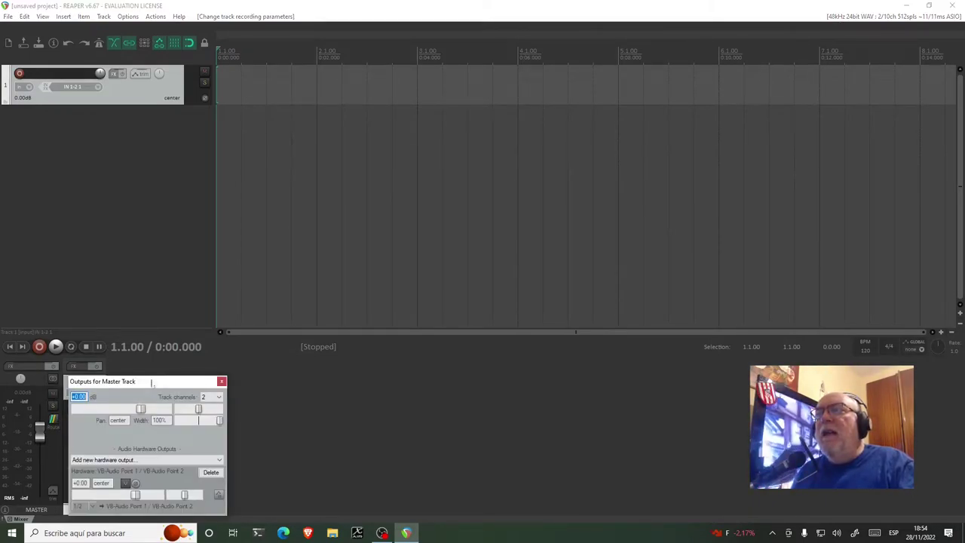
{"action": "left_click_drag", "start_coordinate": [151, 383], "coordinate": [404, 111]}
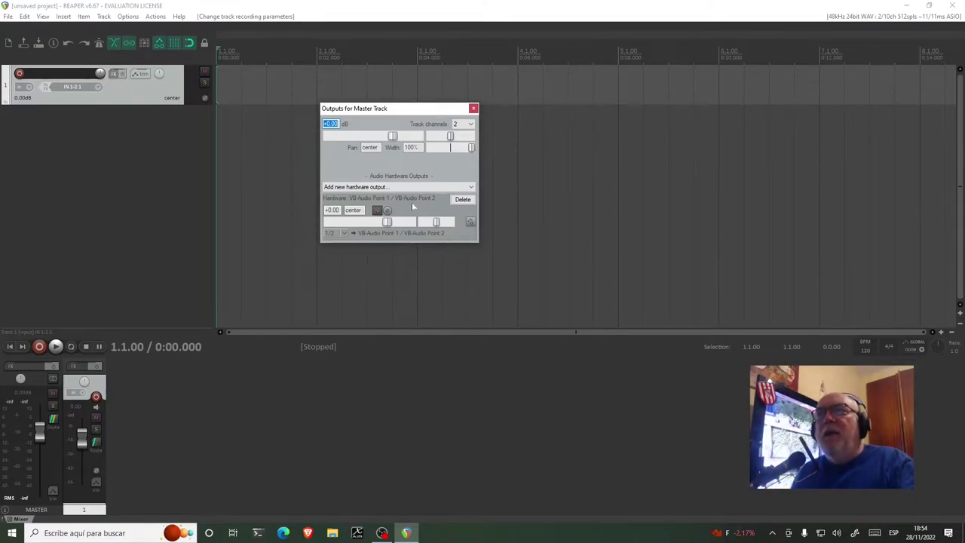
{"action": "left_click", "coordinate": [393, 188]}
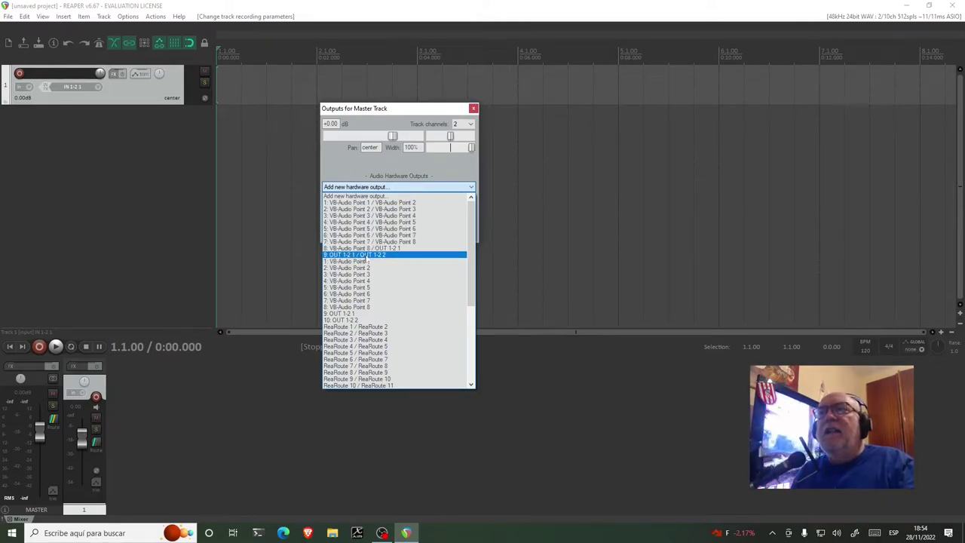
{"action": "left_click", "coordinate": [367, 256]}
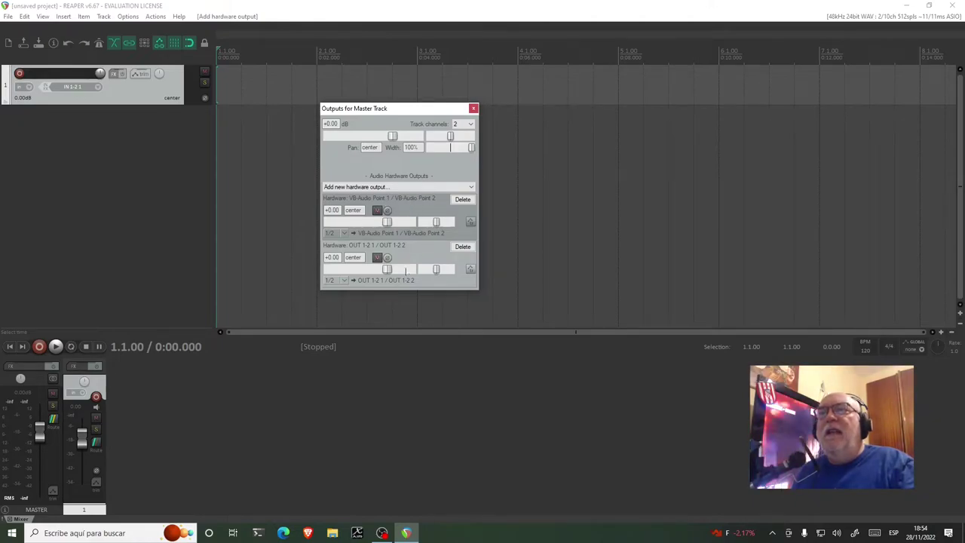
{"action": "left_click", "coordinate": [473, 108]}
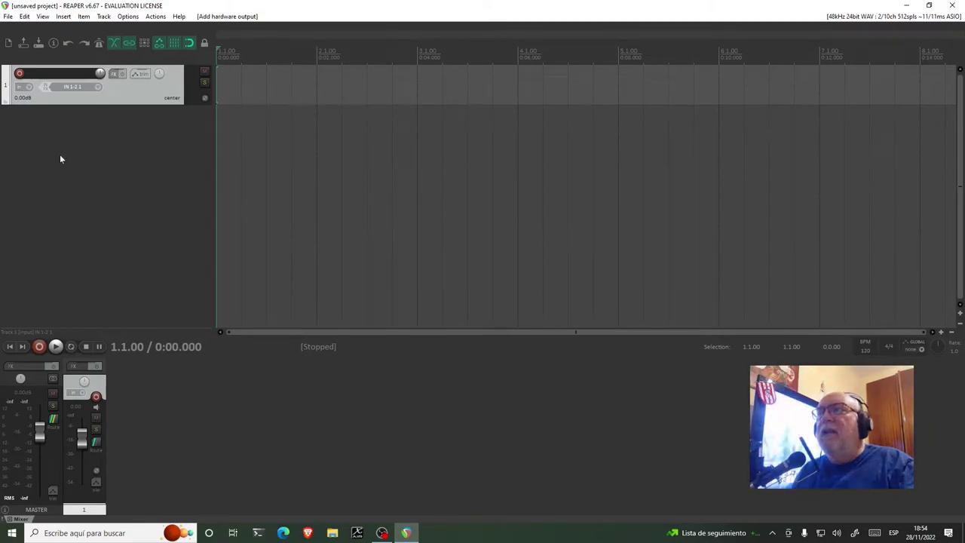
- Arm track 1 for recording
{"action": "left_click", "coordinate": [20, 73]}
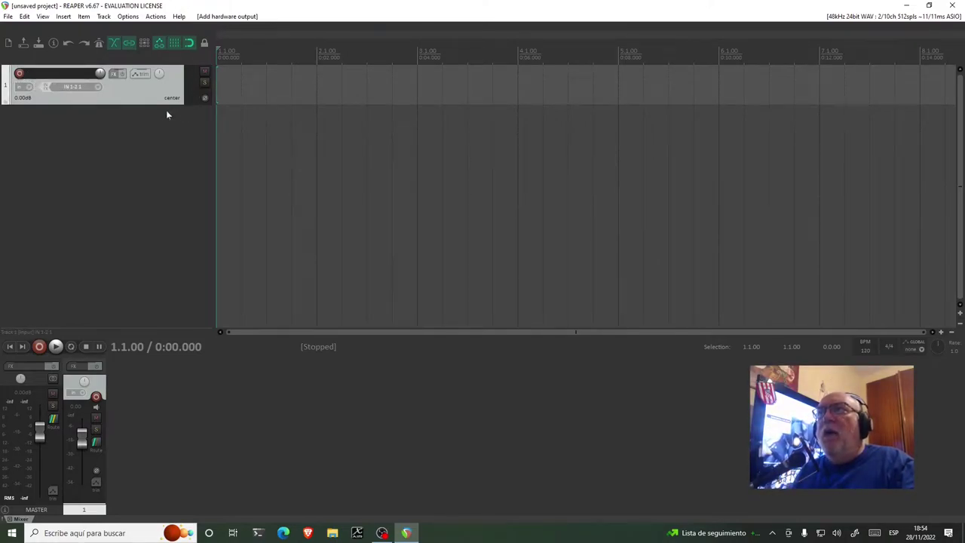
{"action": "left_click", "coordinate": [20, 74]}
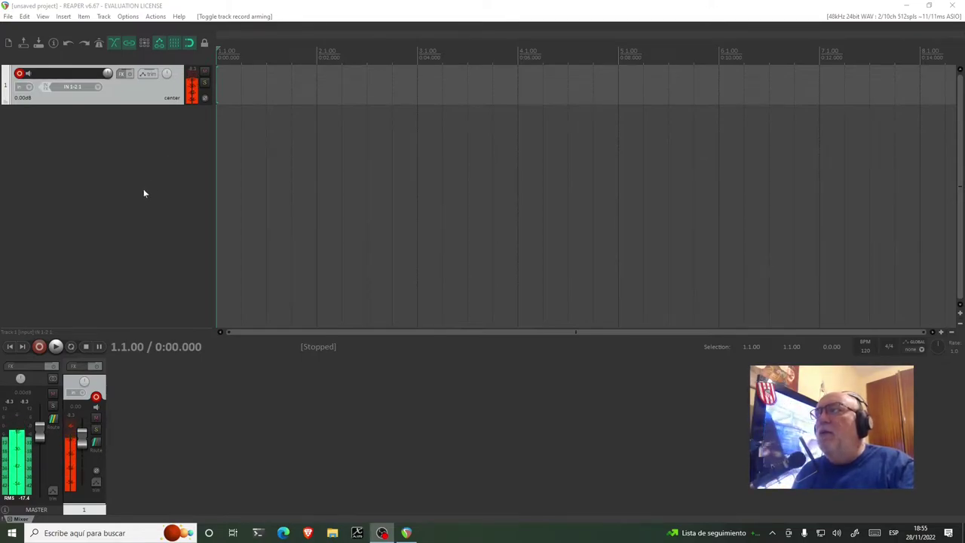
- Browse the plug-in list for track 1 and add the VST: ReaDelay (Cockos) effect
{"action": "left_click", "coordinate": [120, 75]}
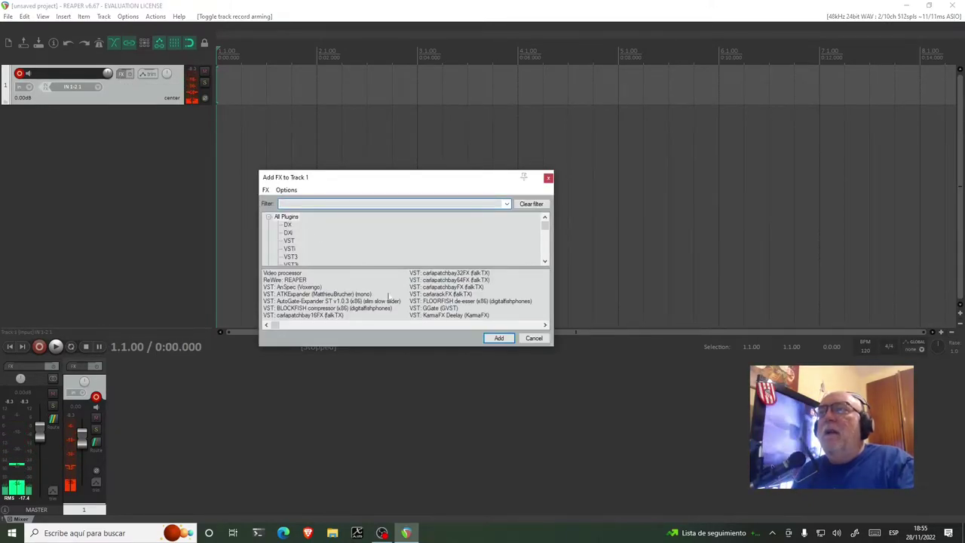
{"action": "left_click", "coordinate": [314, 325]}
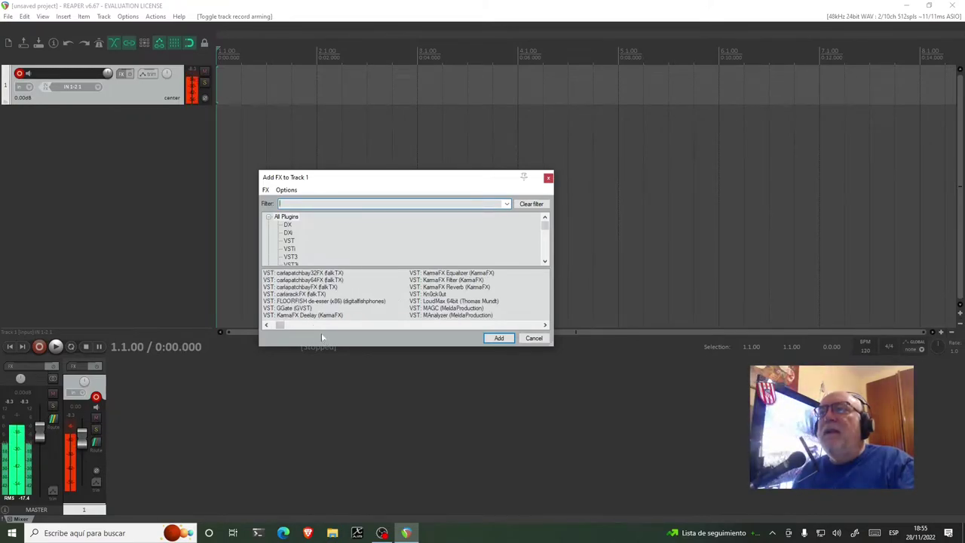
{"action": "left_click", "coordinate": [335, 327]}
{"action": "left_click", "coordinate": [335, 326]}
{"action": "left_click", "coordinate": [335, 327]}
{"action": "left_click", "coordinate": [335, 326]}
{"action": "left_click", "coordinate": [335, 326]}
{"action": "left_click", "coordinate": [335, 326]}
{"action": "left_click", "coordinate": [335, 327]}
{"action": "left_click", "coordinate": [334, 327]}
{"action": "left_click", "coordinate": [270, 326]}
{"action": "left_click", "coordinate": [268, 326]}
{"action": "left_click", "coordinate": [544, 325]}
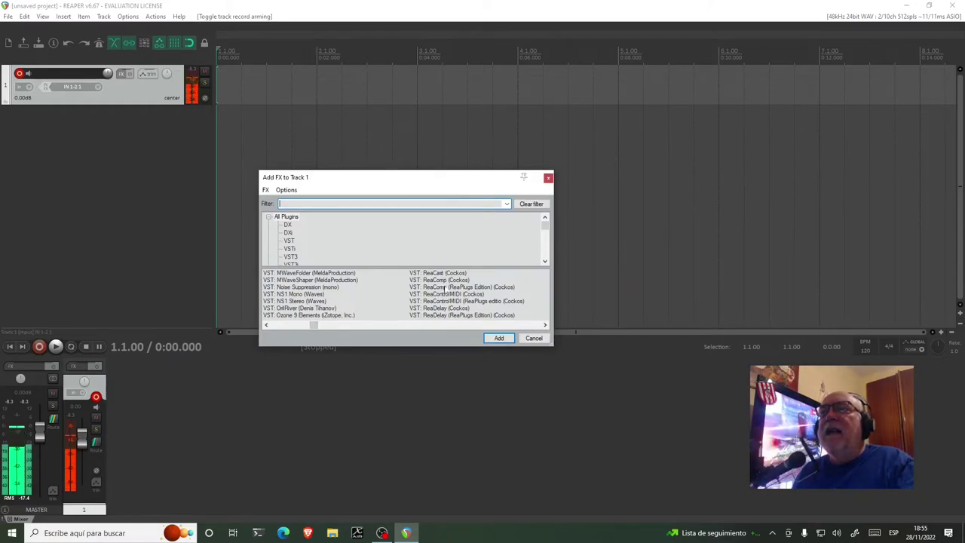
{"action": "left_click", "coordinate": [545, 326]}
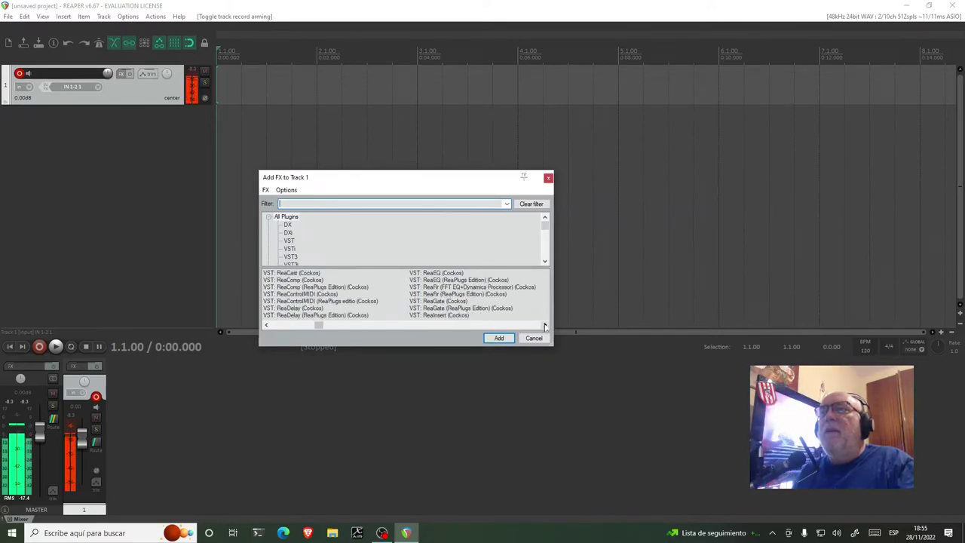
{"action": "left_click", "coordinate": [293, 309]}
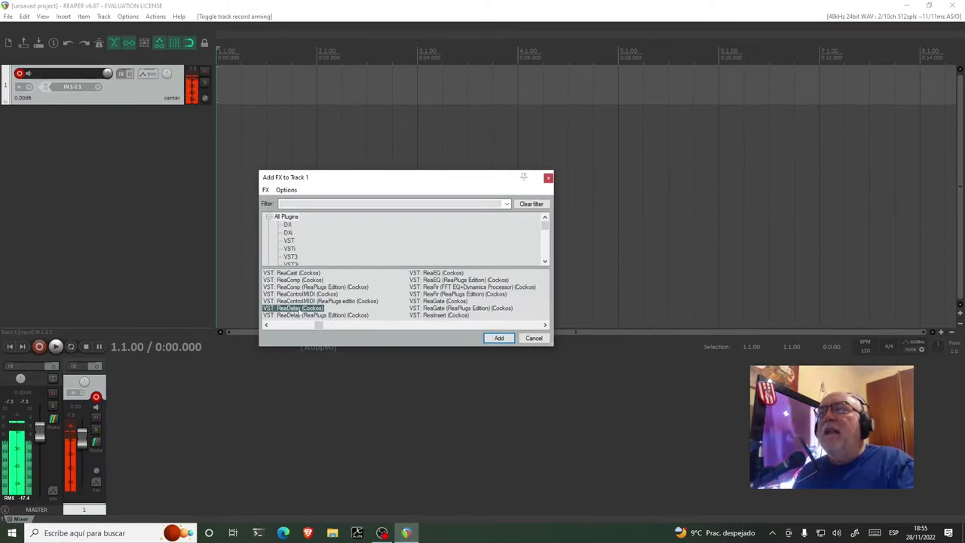
{"action": "left_click", "coordinate": [502, 340]}
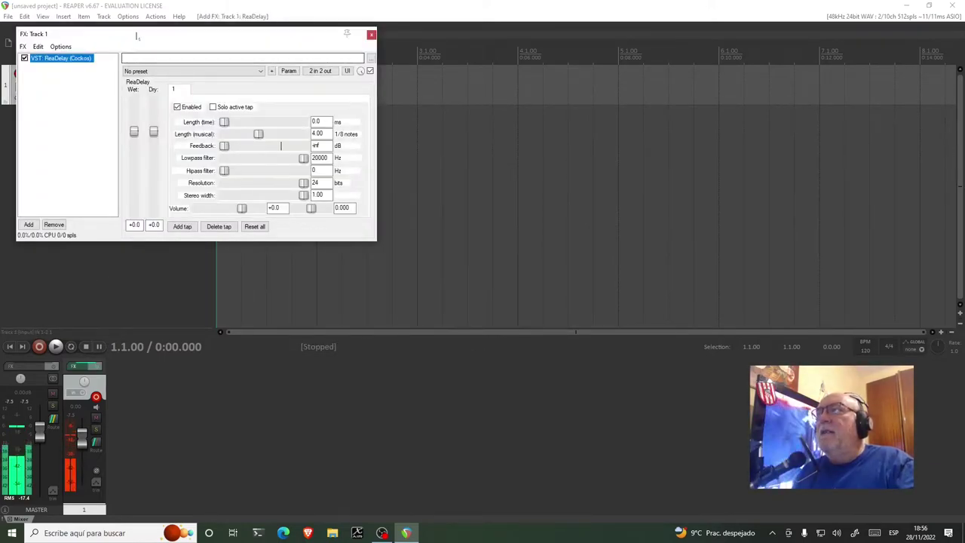
{"action": "left_click_drag", "start_coordinate": [129, 39], "coordinate": [405, 140]}
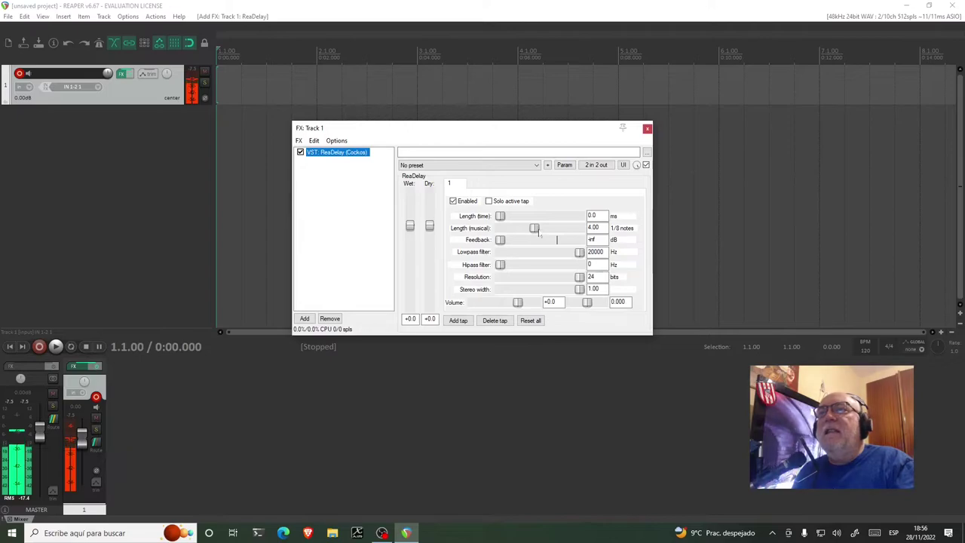
- Set ReaDelay's musical length to 0.15 1/8 notes and remove the effect from track 1
{"action": "mouse_move", "coordinate": [534, 228]}
{"action": "left_mouse_down"}
{"action": "mouse_move", "coordinate": [516, 227]}
{"action": "mouse_move", "coordinate": [522, 240]}
{"action": "left_mouse_up"}
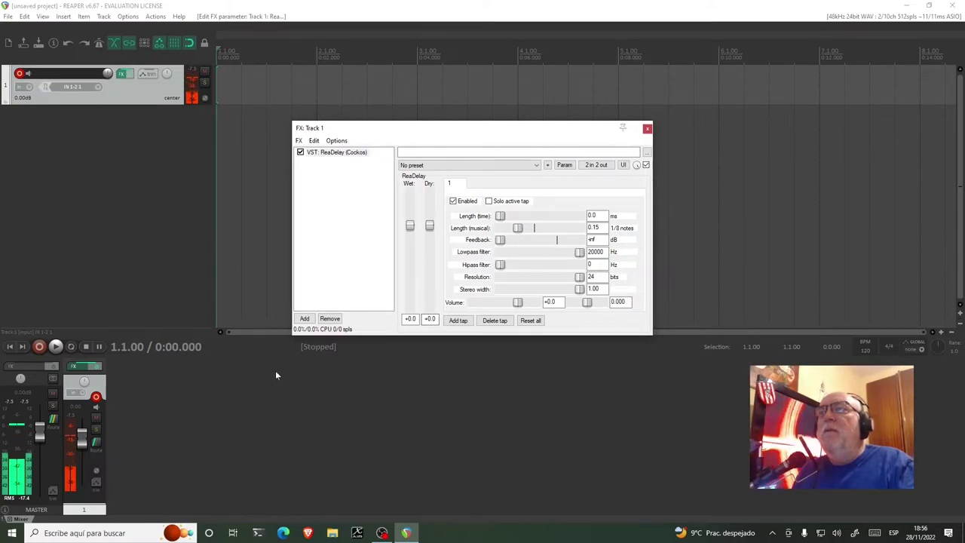
{"action": "left_click", "coordinate": [304, 319]}
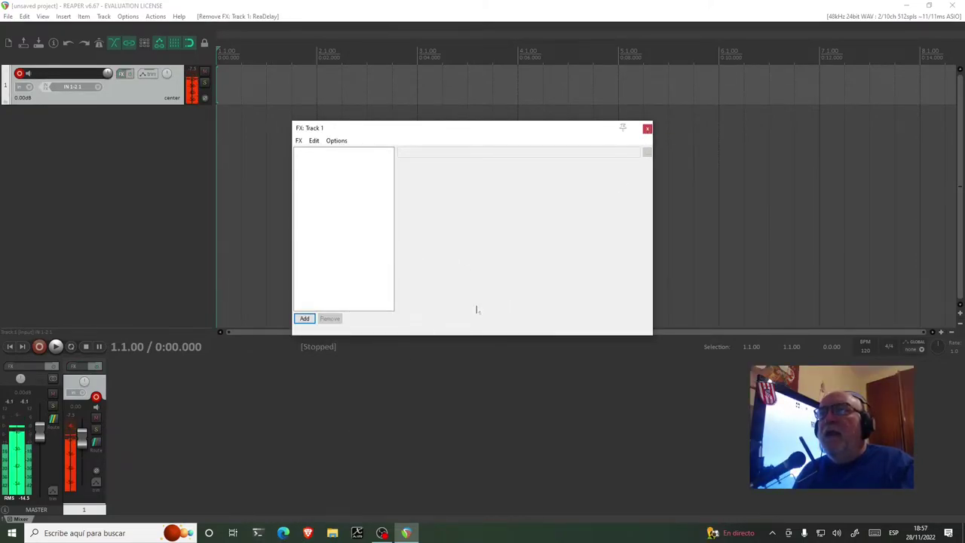
- Switch to the Edge browser and search the web for "vst gratis"
{"action": "left_click", "coordinate": [285, 533]}
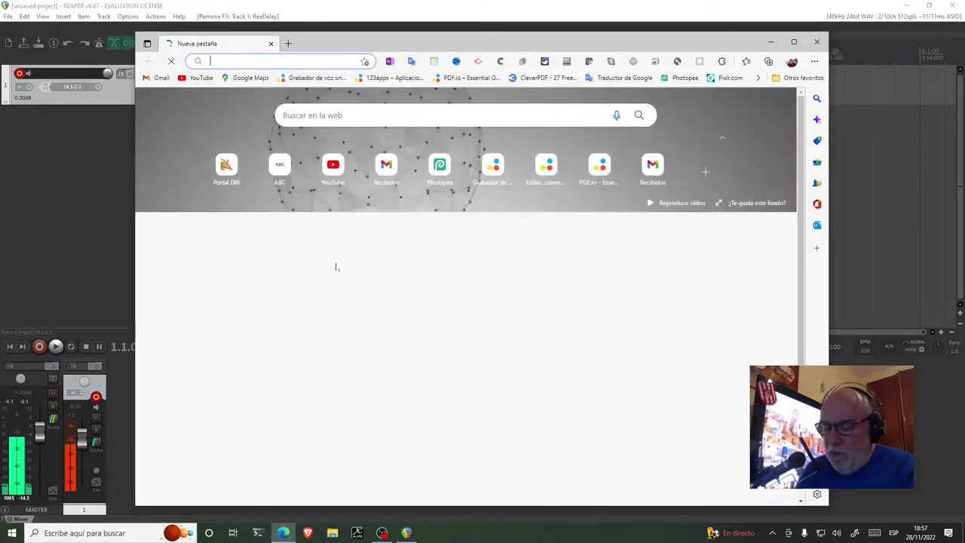
{"action": "type", "text": "vst "}
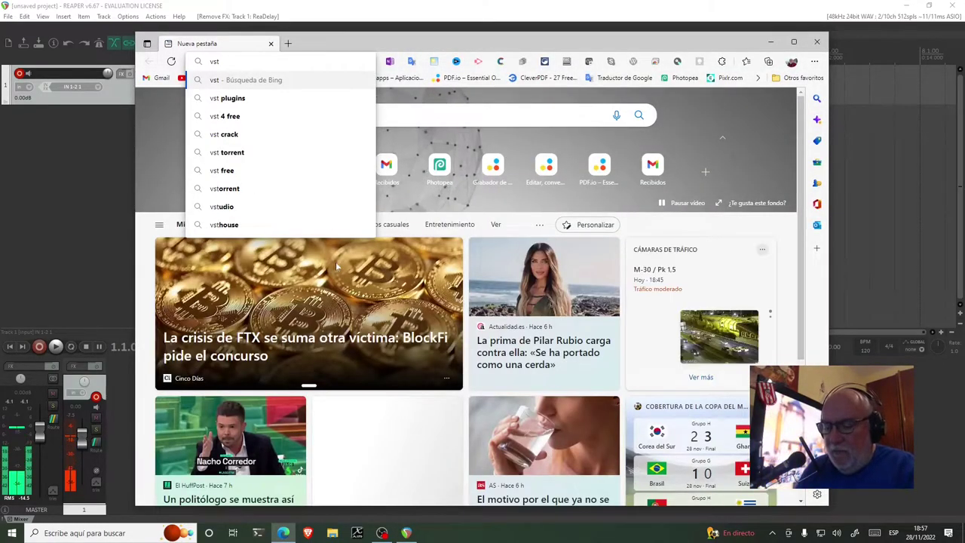
{"action": "type", "text": "gratis"}
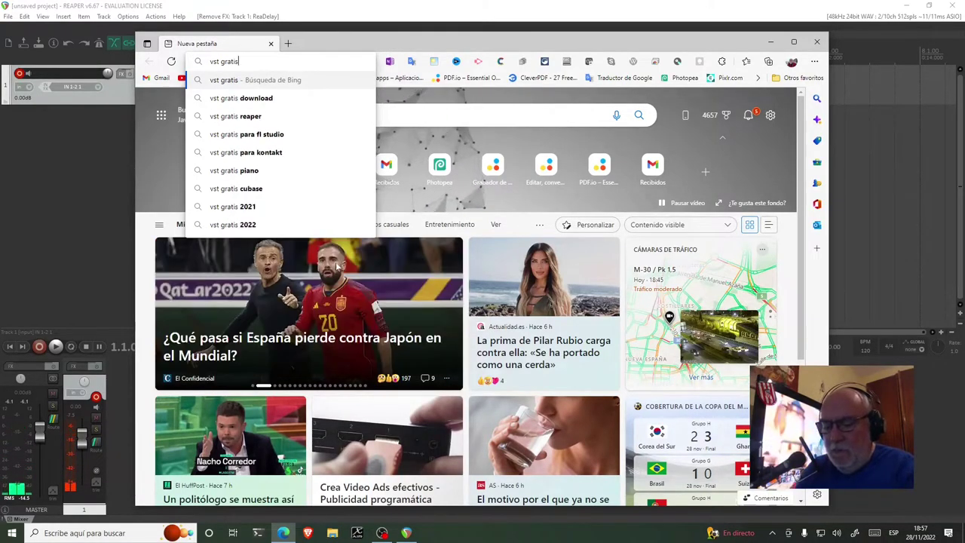
{"action": "key", "text": "Return"}
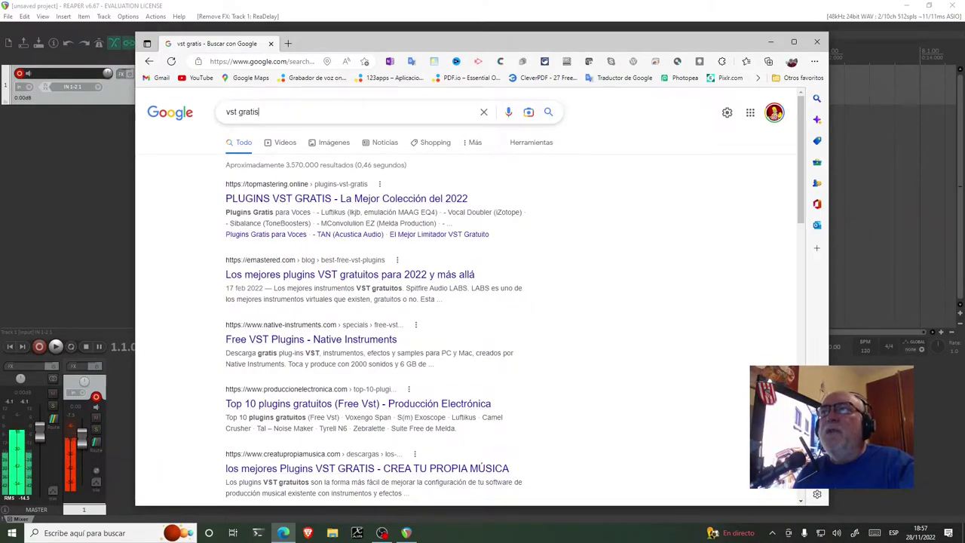
- Search the web for "orilriver" and open the reverb plug-in's product page on KVR Audio
{"action": "left_click", "coordinate": [259, 112]}
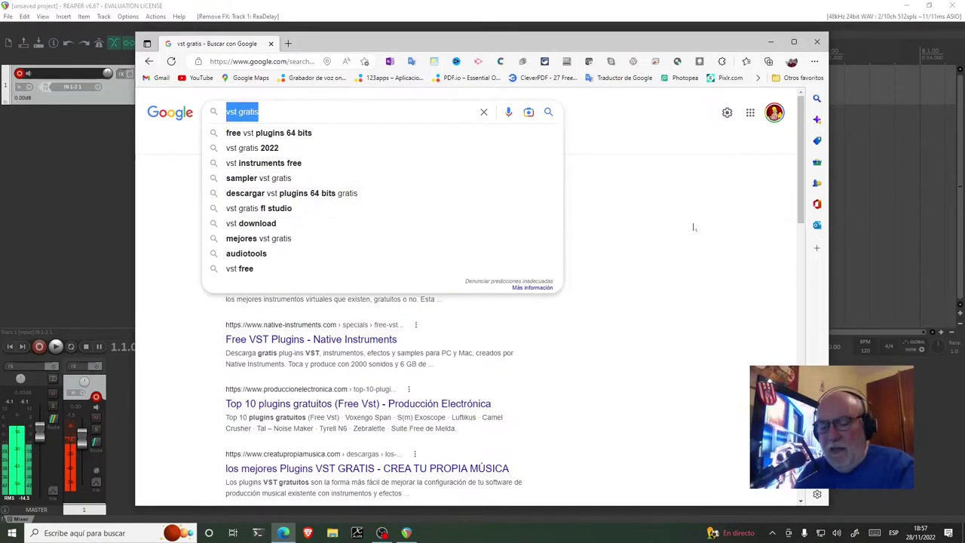
{"action": "key", "text": "BackSpace"}
{"action": "type", "text": "oril"}
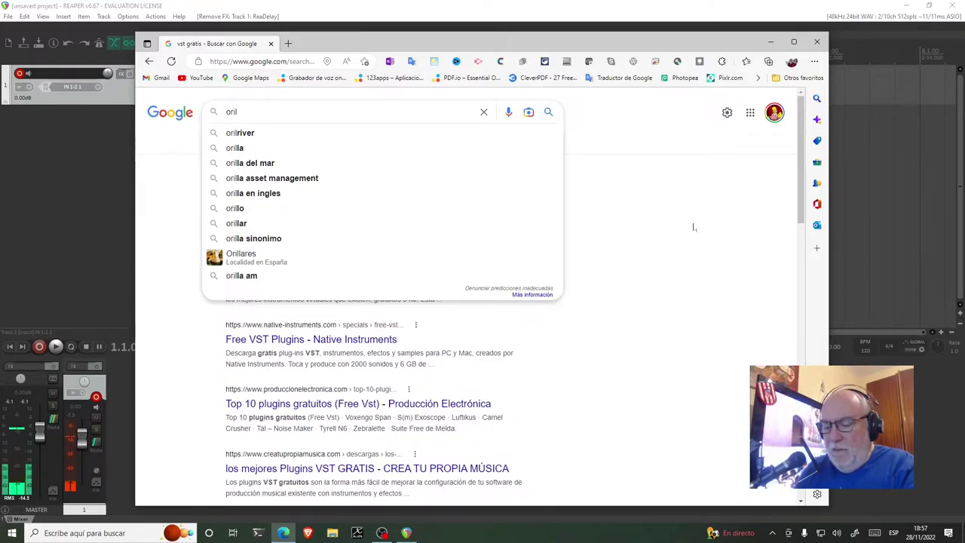
{"action": "type", "text": "rev"}
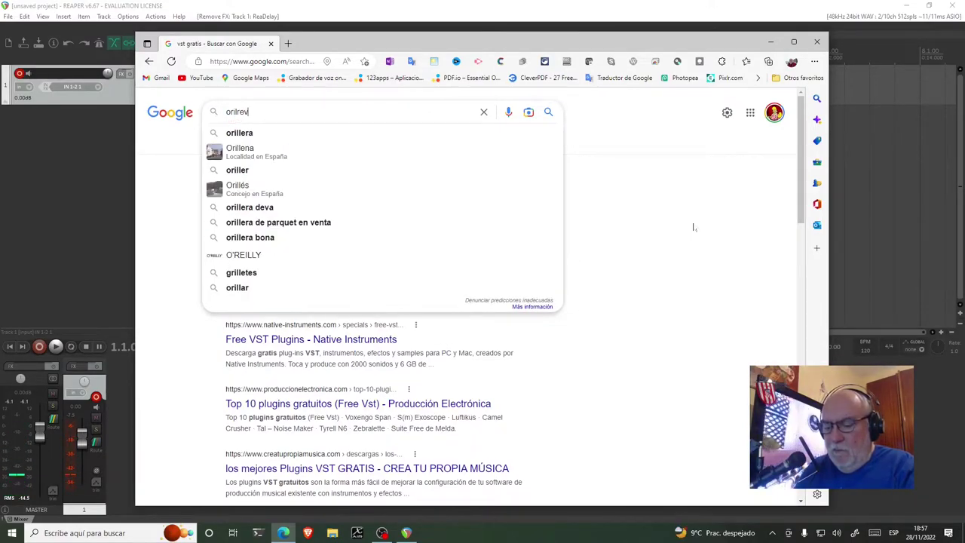
{"action": "type", "text": "erb"}
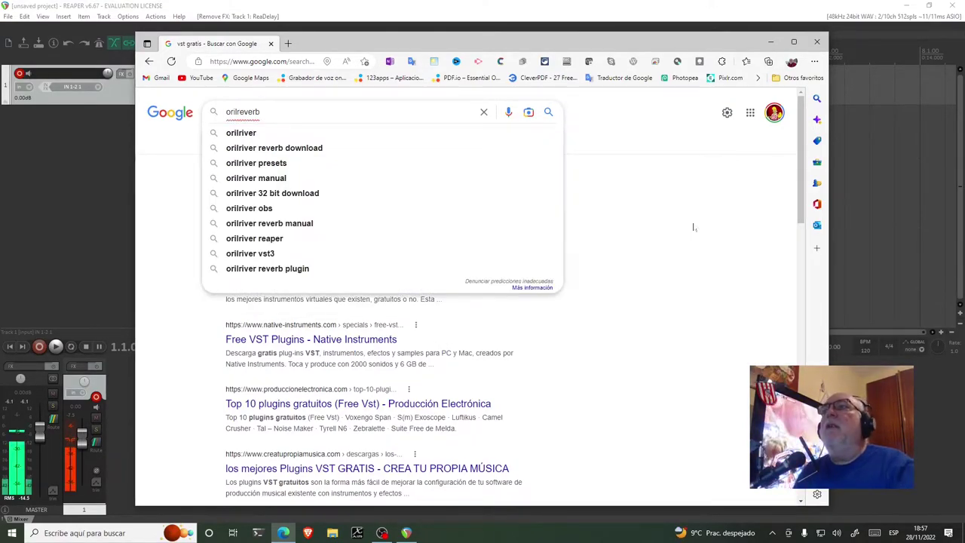
{"action": "left_click", "coordinate": [256, 133]}
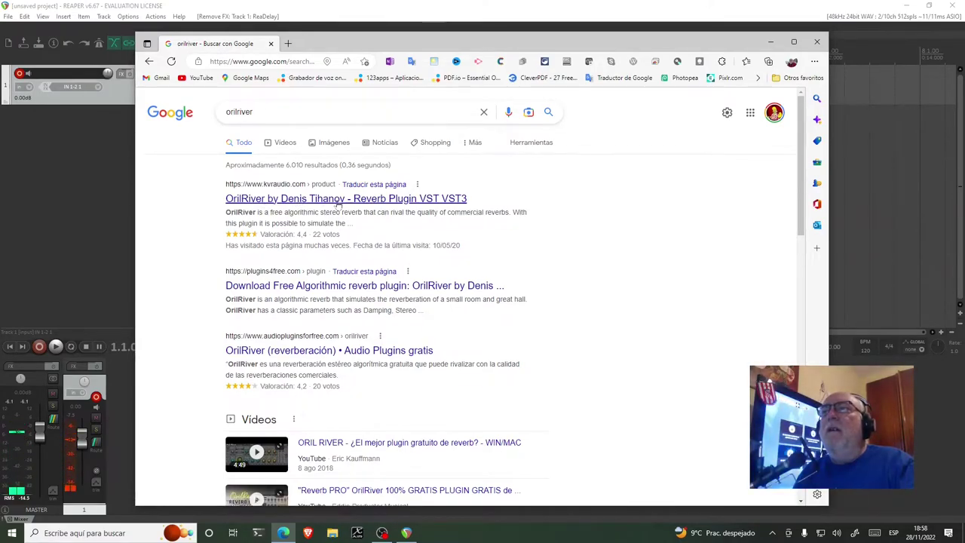
{"action": "left_click", "coordinate": [330, 200]}
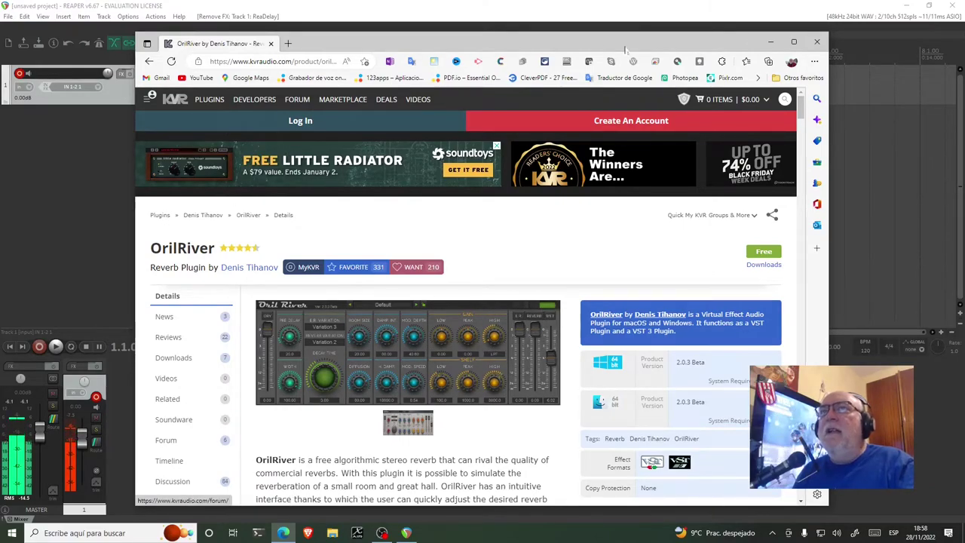
- Return to REAPER, filter the track 1 plug-in list by "oril" and add the VST version of OrilRiver
{"action": "left_click", "coordinate": [770, 43]}
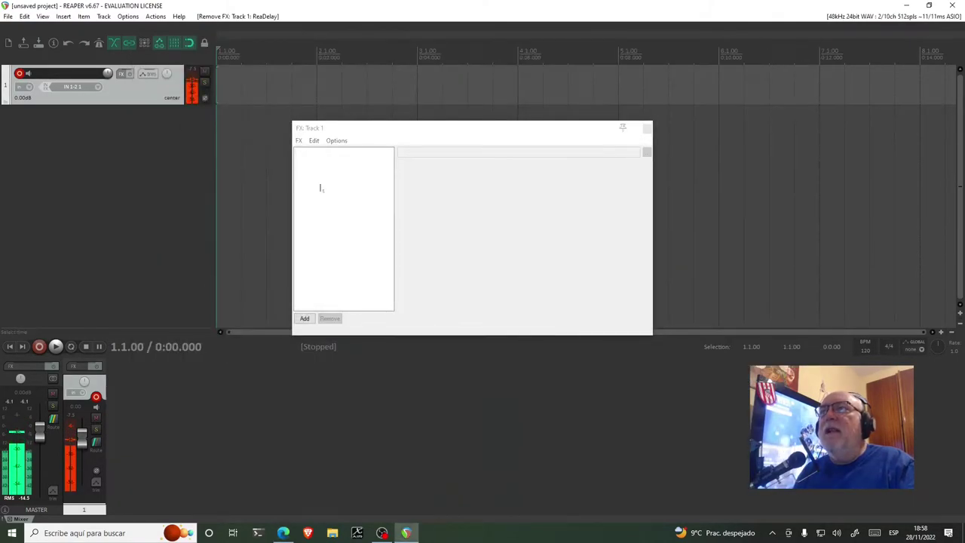
{"action": "left_click", "coordinate": [304, 319]}
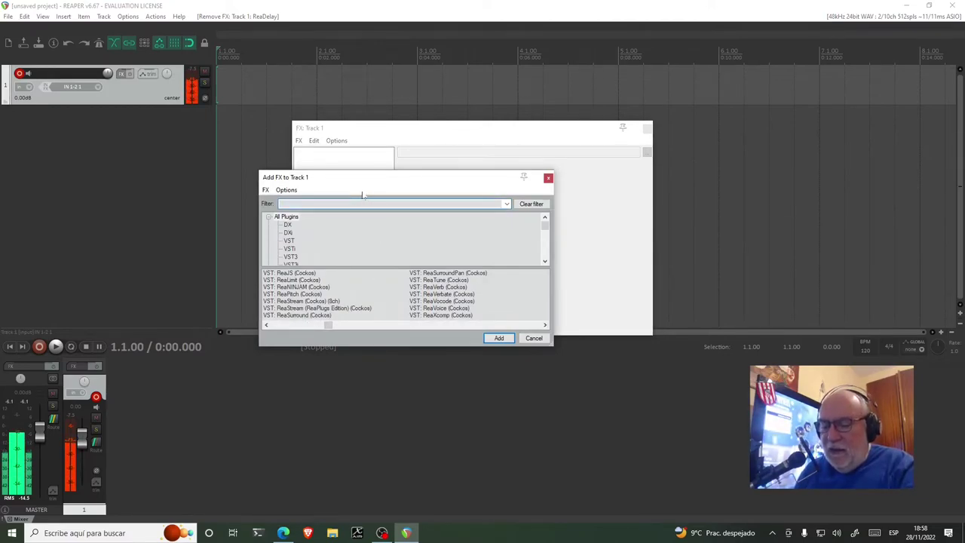
{"action": "type", "text": "oril"}
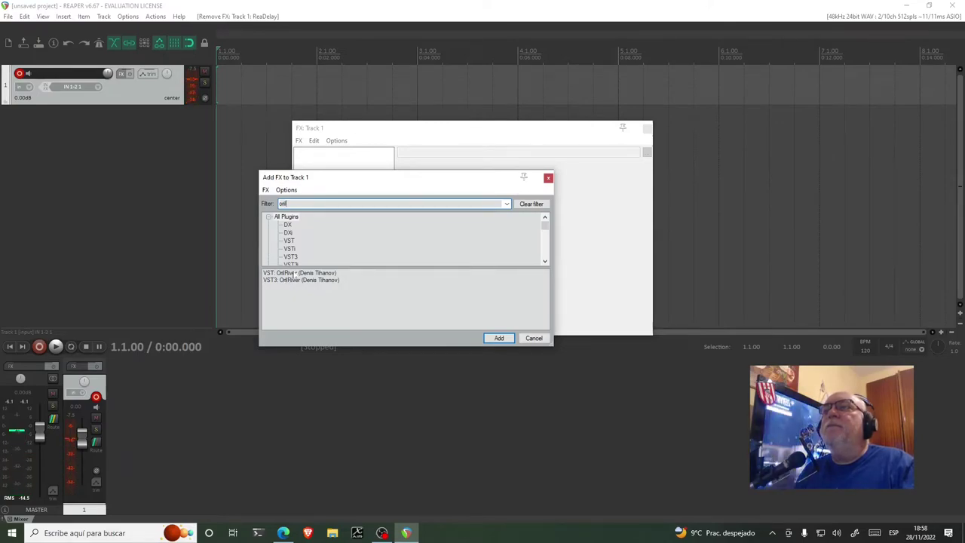
{"action": "left_click", "coordinate": [300, 274]}
{"action": "left_click", "coordinate": [509, 338]}
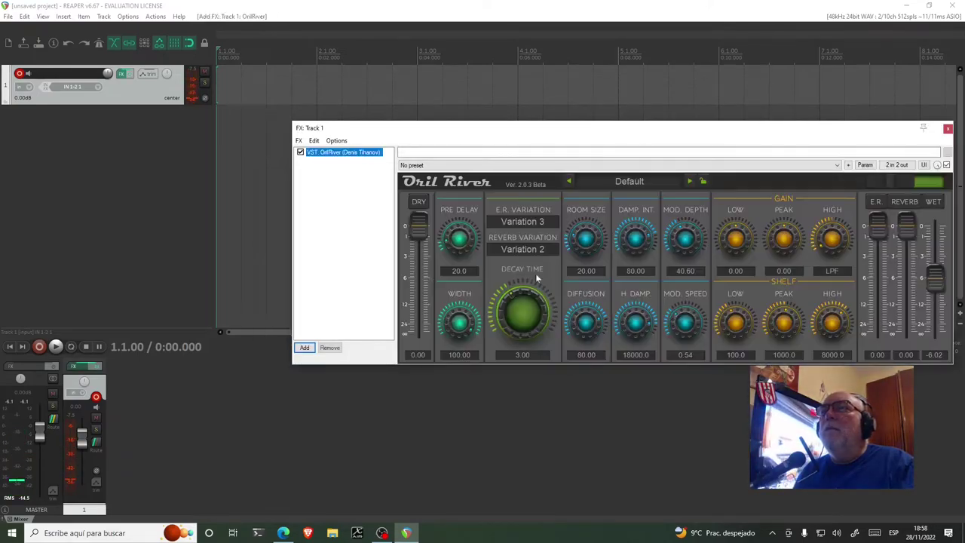
{"action": "left_click_drag", "start_coordinate": [567, 135], "coordinate": [423, 141]}
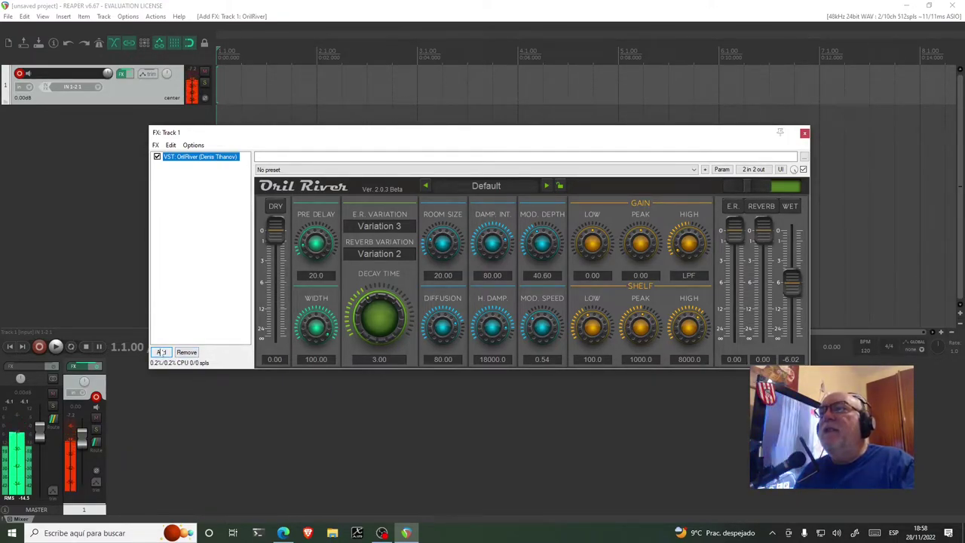
- Add the Cockos VST ReaDelay to track 1, filtering plug-ins by "delay", and set its musical length to 0.03 1/8 notes
{"action": "left_click", "coordinate": [161, 352]}
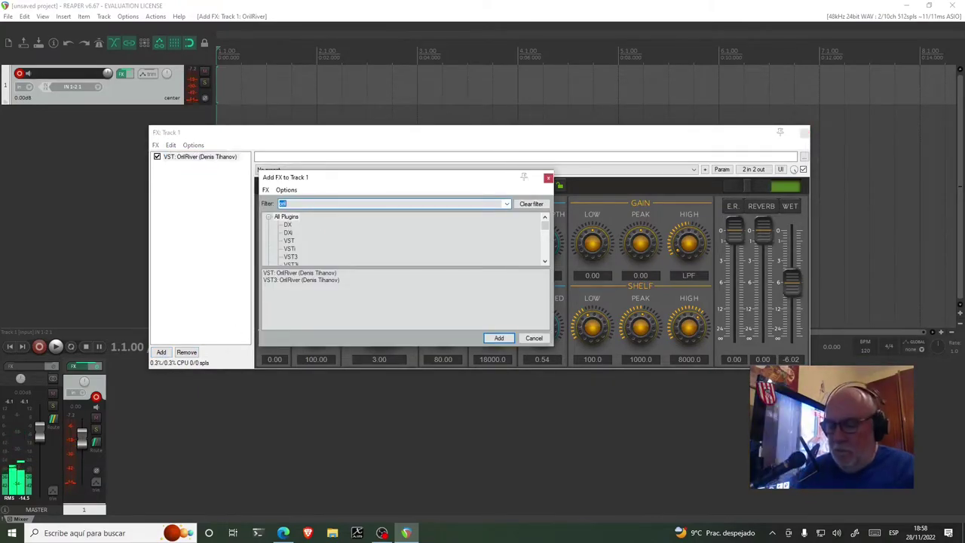
{"action": "type", "text": "delay"}
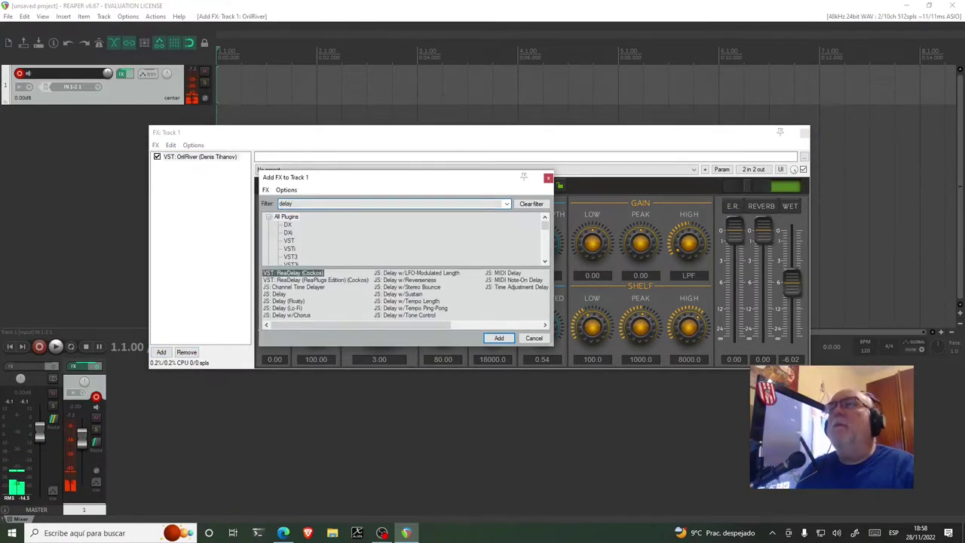
{"action": "double_click", "coordinate": [295, 273]}
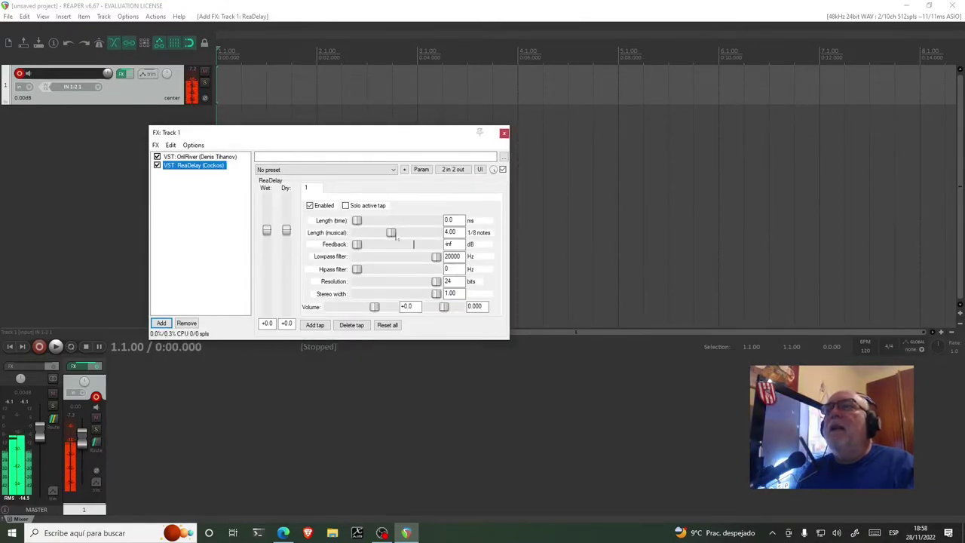
{"action": "left_click_drag", "start_coordinate": [392, 236], "coordinate": [386, 235]}
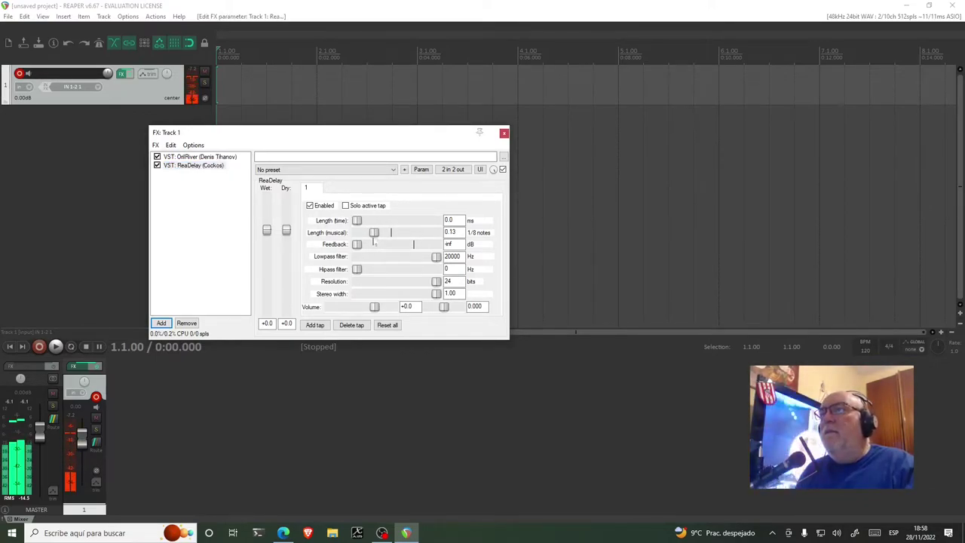
{"action": "left_click_drag", "start_coordinate": [375, 236], "coordinate": [370, 237]}
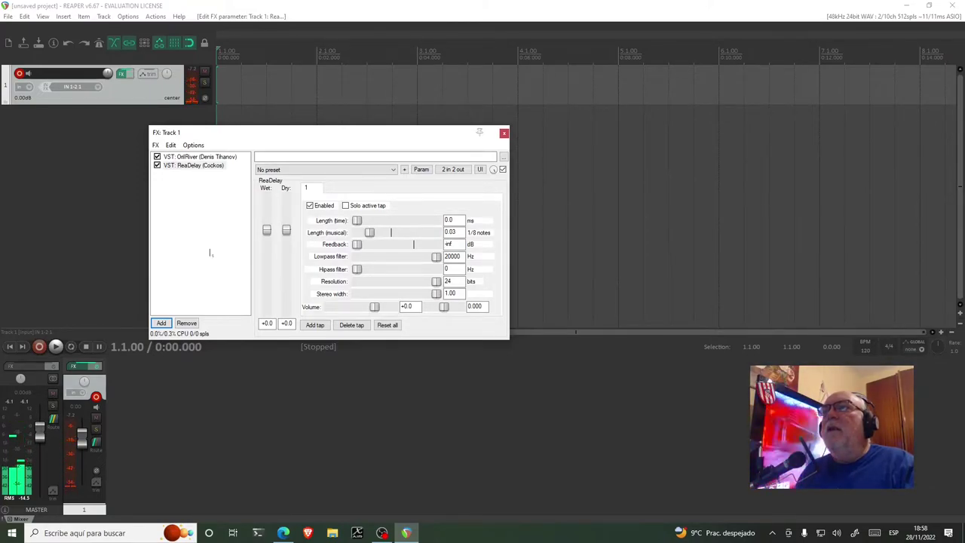
- Try OrilRiver's Dark Room preset, switch to Studio A, and bypass both OrilRiver and ReaDelay on track 1
{"action": "left_click", "coordinate": [213, 157]}
{"action": "left_click", "coordinate": [513, 184]}
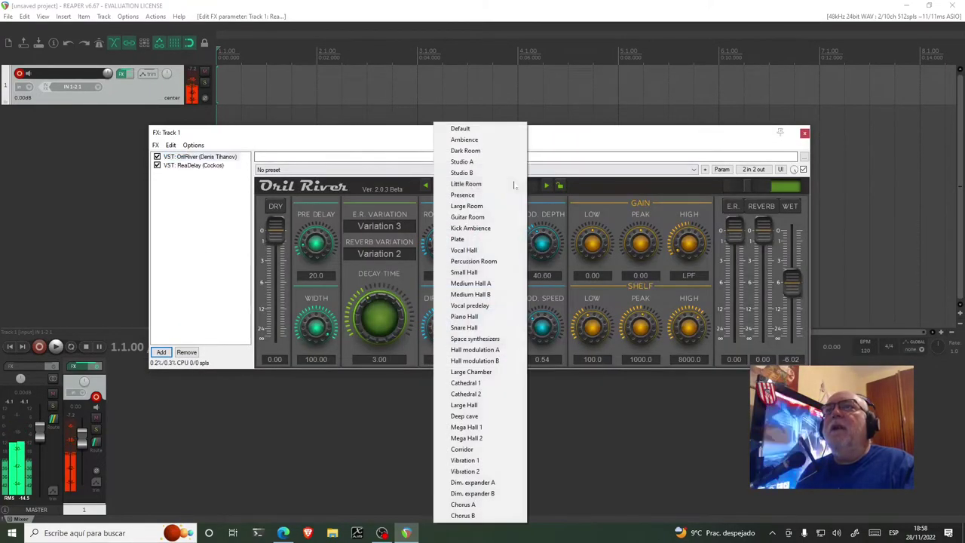
{"action": "left_click", "coordinate": [475, 151]}
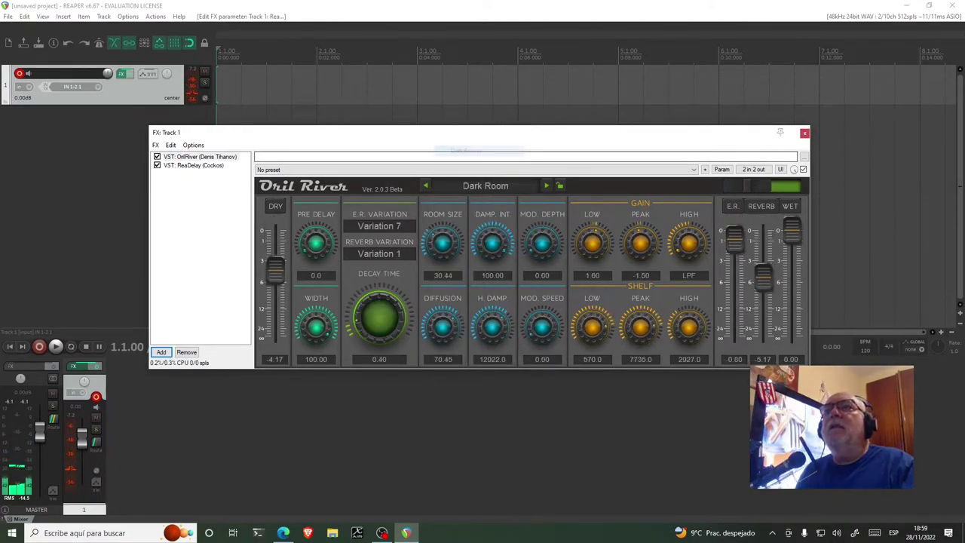
{"action": "left_click", "coordinate": [492, 185]}
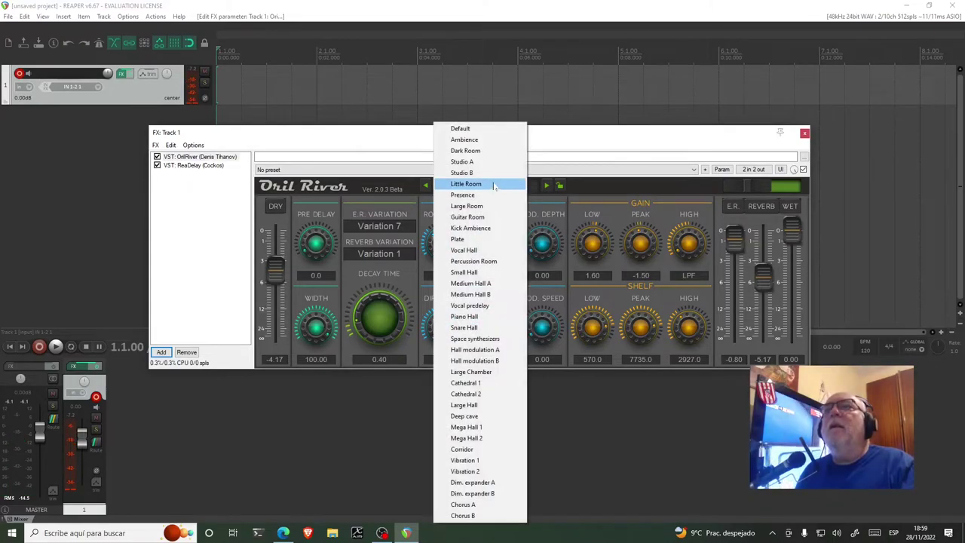
{"action": "left_click", "coordinate": [483, 161]}
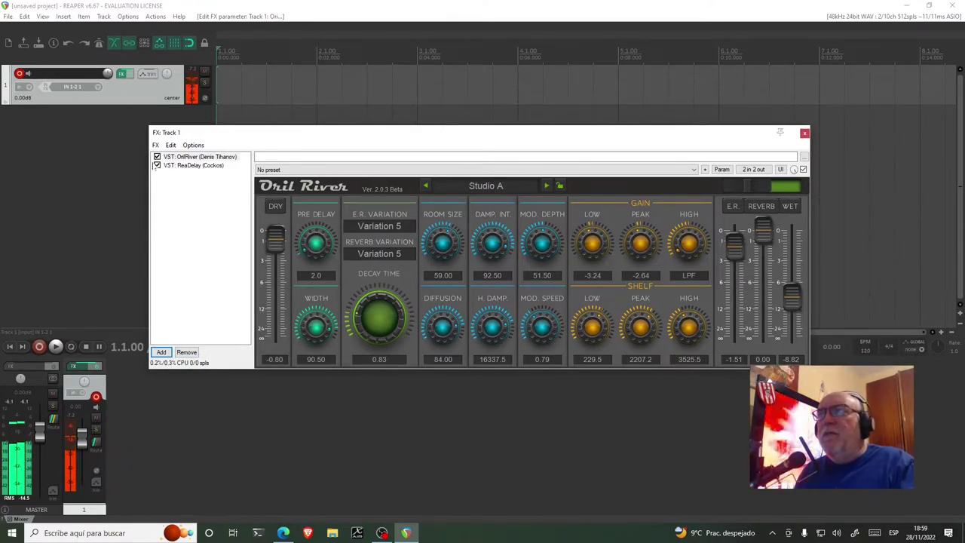
{"action": "left_click", "coordinate": [156, 156]}
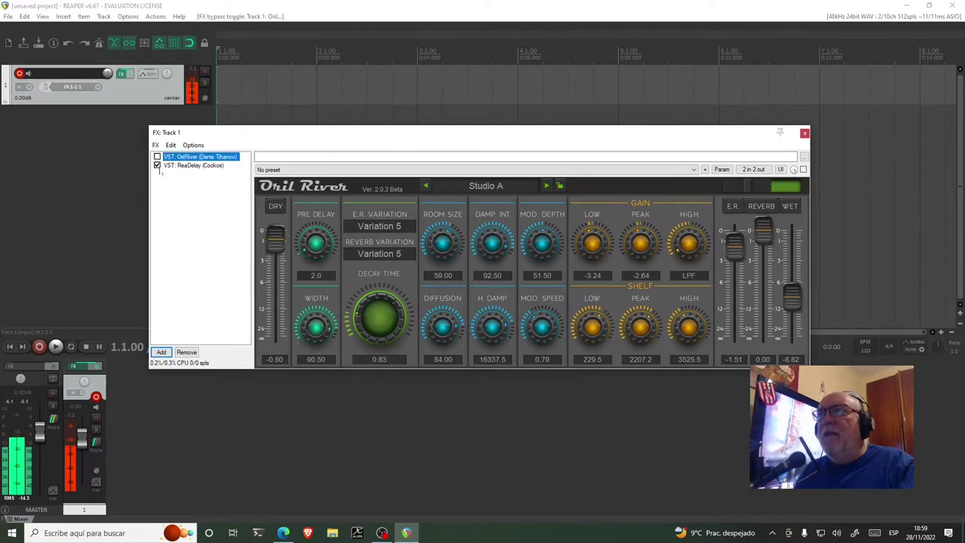
{"action": "left_click", "coordinate": [157, 165]}
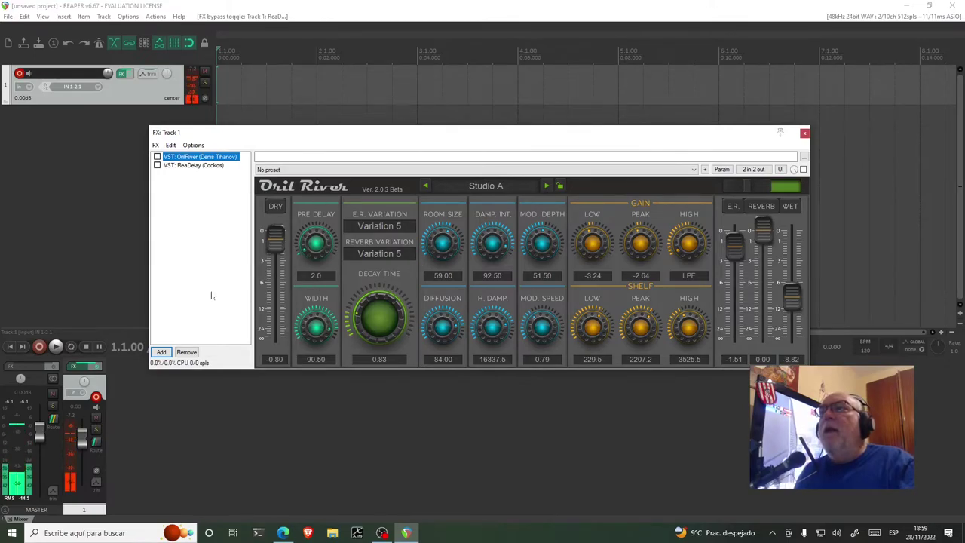
- Switch to the Edge browser, search the web for "tdr nova", view the Tokyo Dawn Records product page and close the browser
{"action": "left_click", "coordinate": [284, 533]}
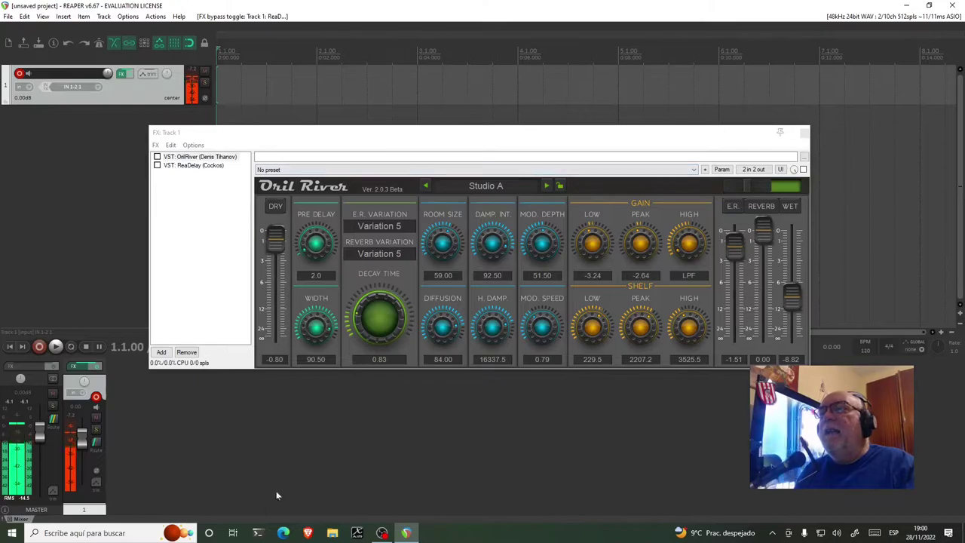
{"action": "left_click", "coordinate": [284, 533]}
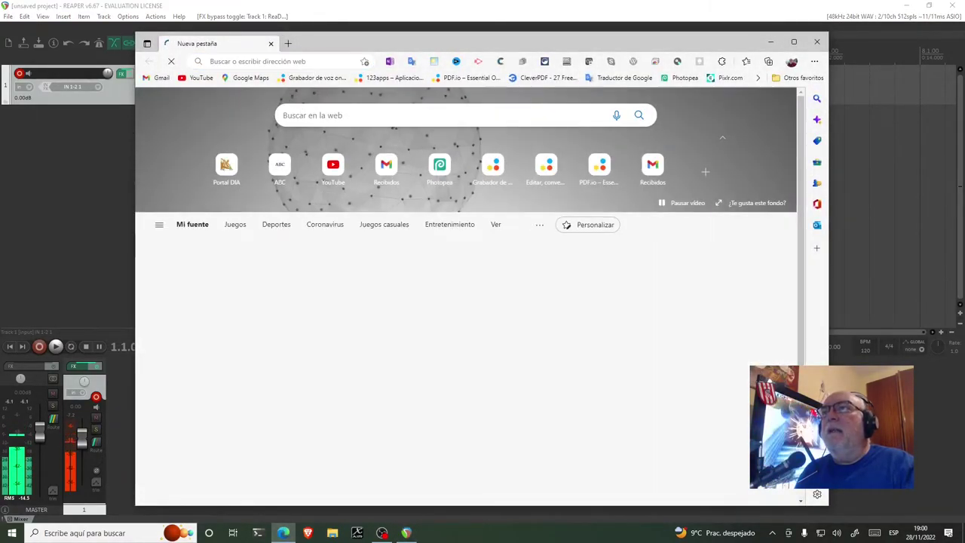
{"action": "type", "text": "tdr"}
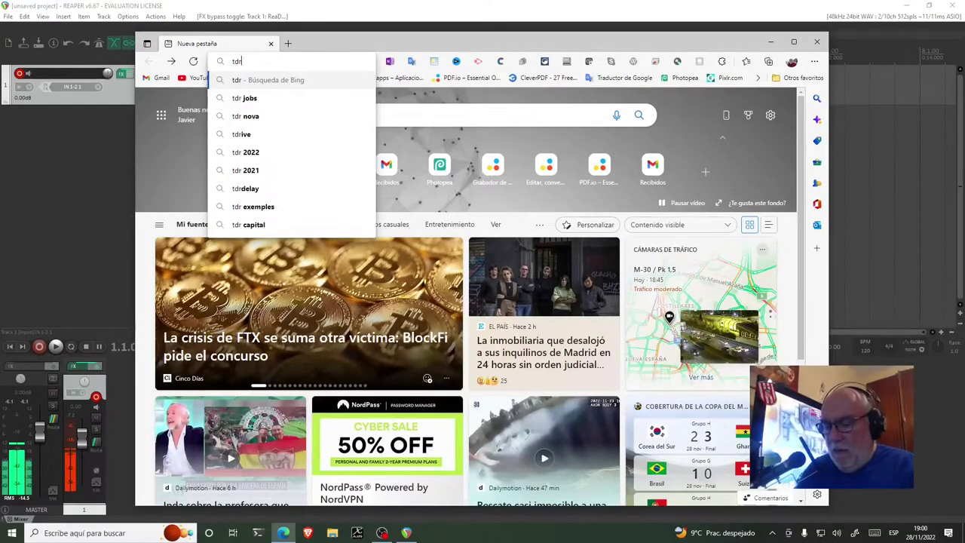
{"action": "type", "text": " nova"}
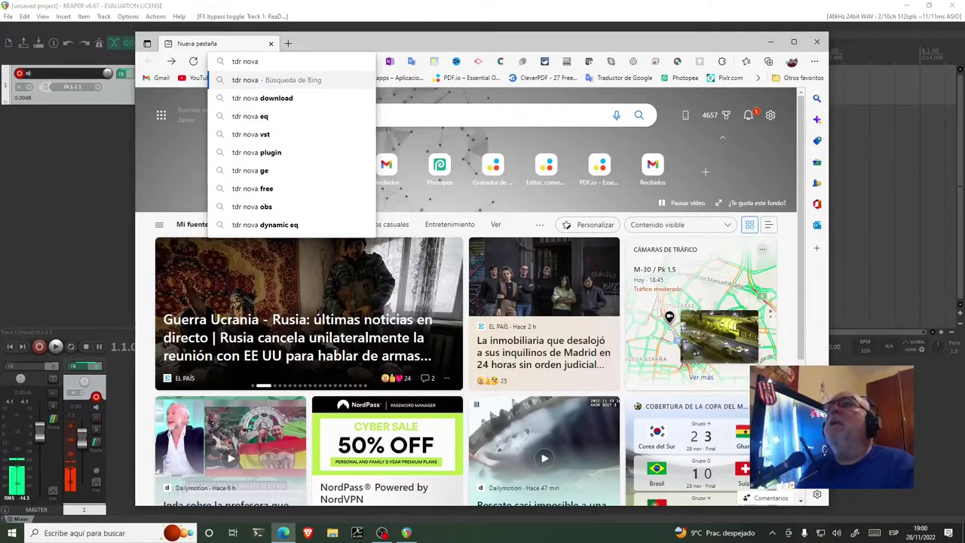
{"action": "key", "text": "Return"}
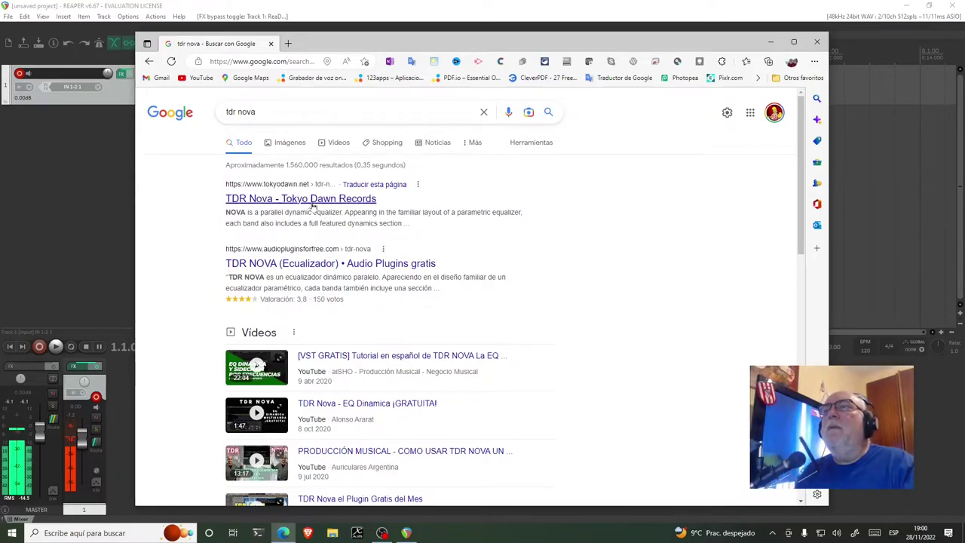
{"action": "left_click", "coordinate": [315, 204]}
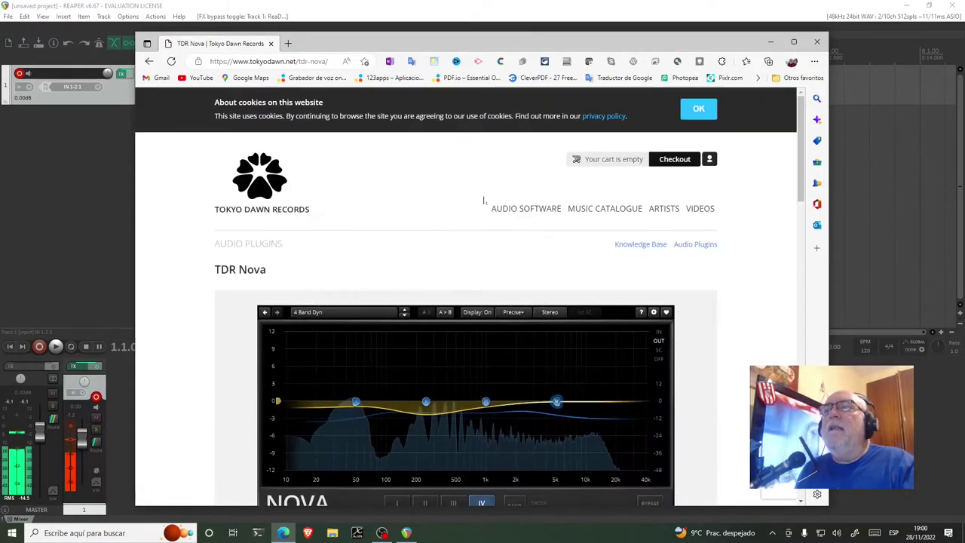
{"action": "scroll", "coordinate": [504, 195], "scroll_direction": "down", "scroll_amount": 2}
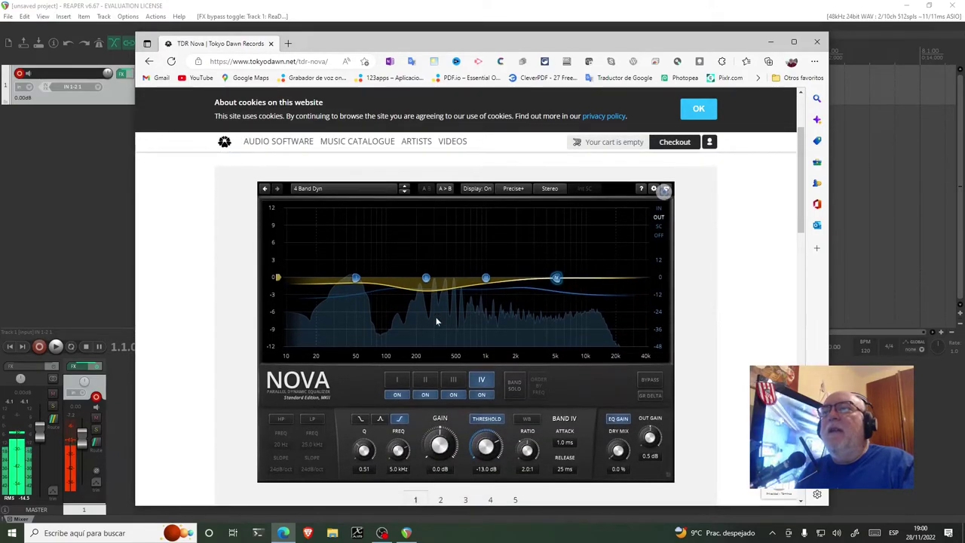
{"action": "left_click", "coordinate": [819, 41]}
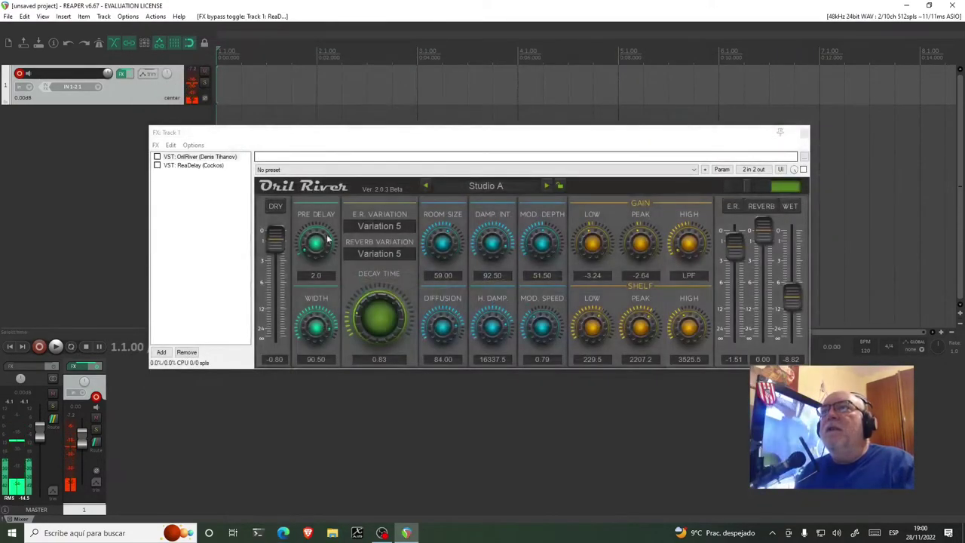
- Filter the track 1 plug-in list by "tdr" and add the VST version of TDR Nova
{"action": "left_click", "coordinate": [264, 154]}
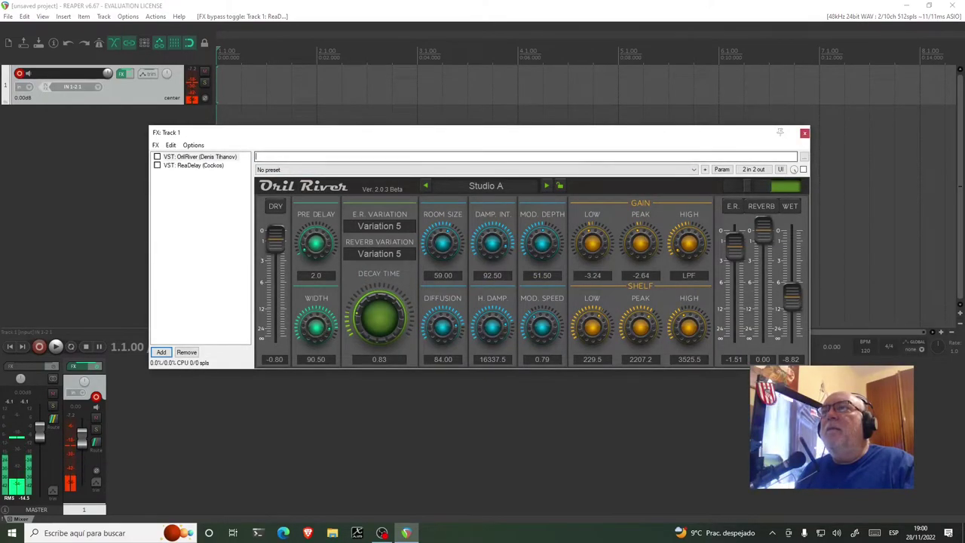
{"action": "type", "text": "td"}
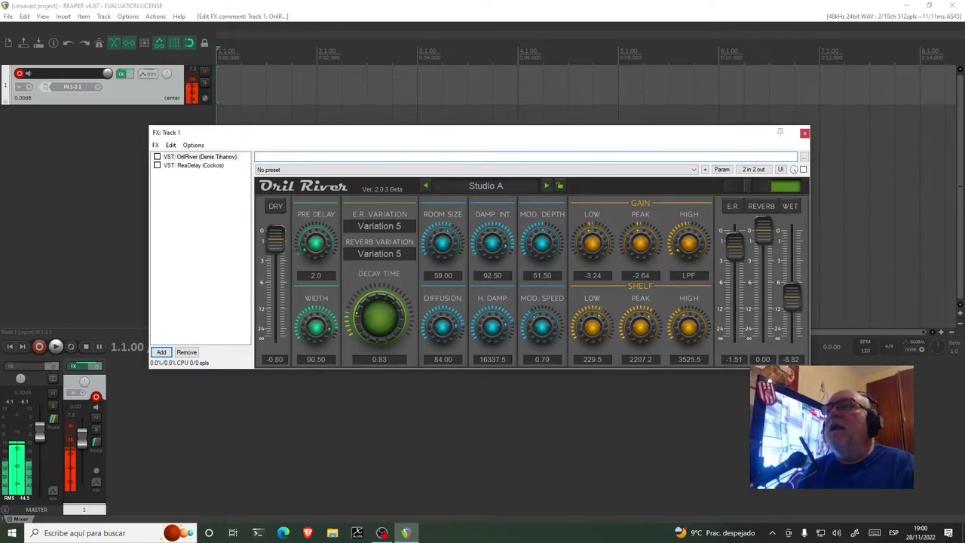
{"action": "left_click", "coordinate": [161, 352]}
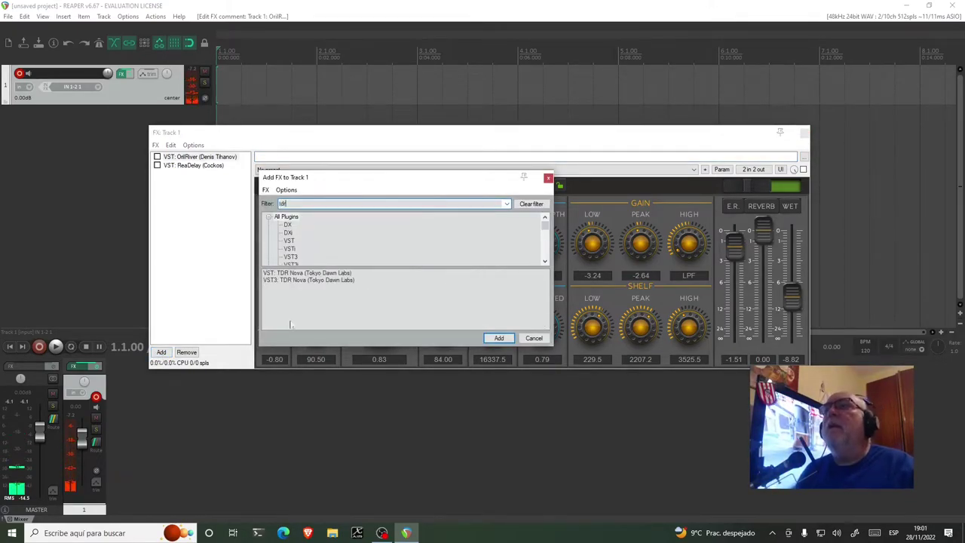
{"action": "left_click", "coordinate": [287, 273]}
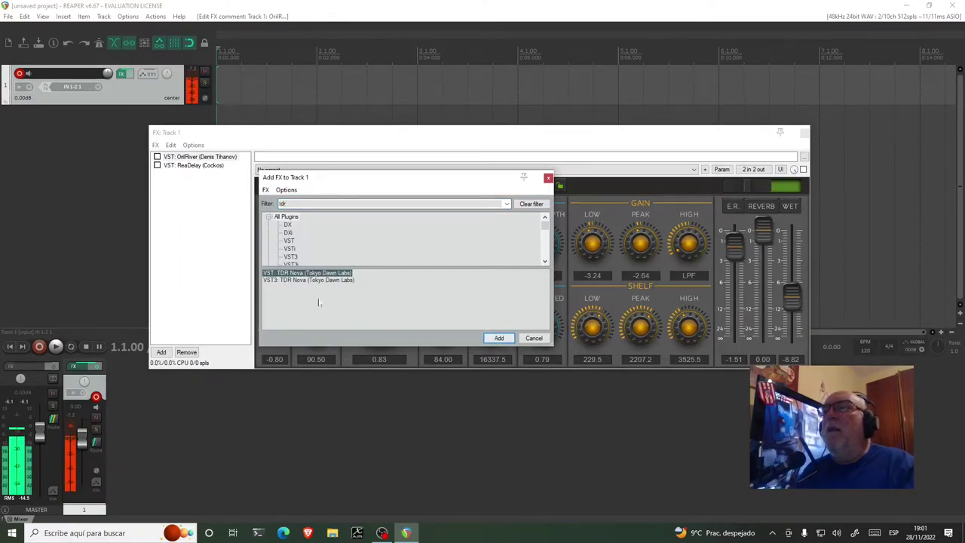
{"action": "left_click", "coordinate": [498, 337]}
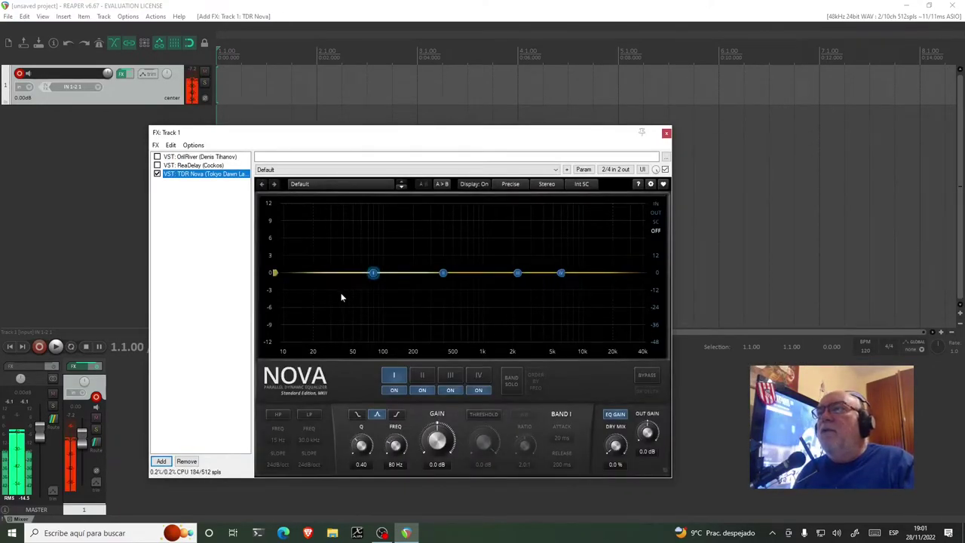
- Set TDR Nova's spectrum analyzer to show the output and enable the high-pass filter at about 54 Hz
{"action": "left_click", "coordinate": [656, 213]}
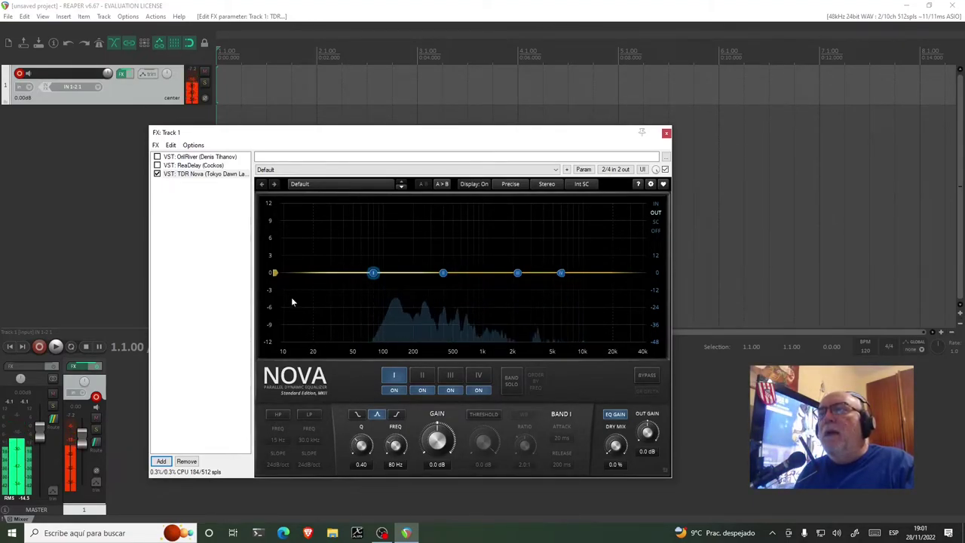
{"action": "left_click", "coordinate": [278, 415]}
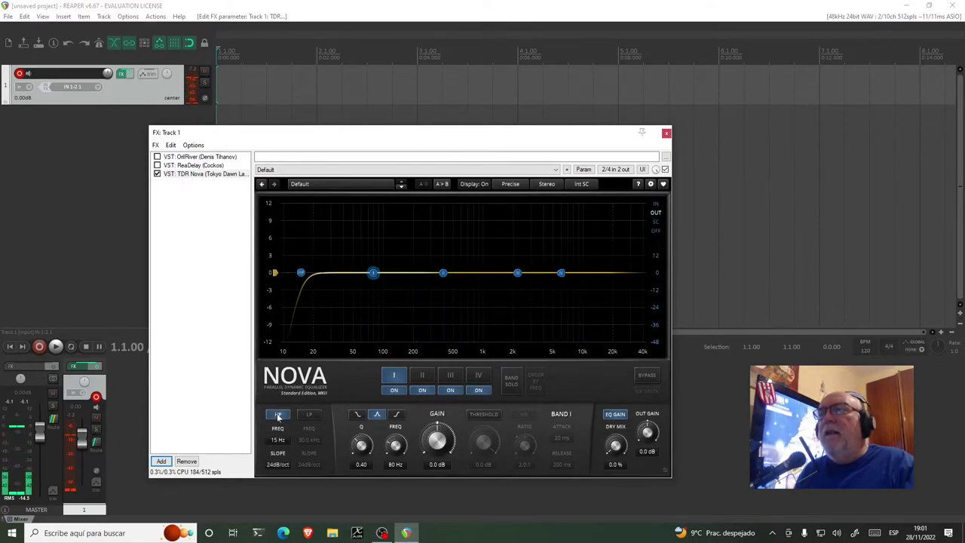
{"action": "left_click_drag", "start_coordinate": [300, 276], "coordinate": [359, 275]}
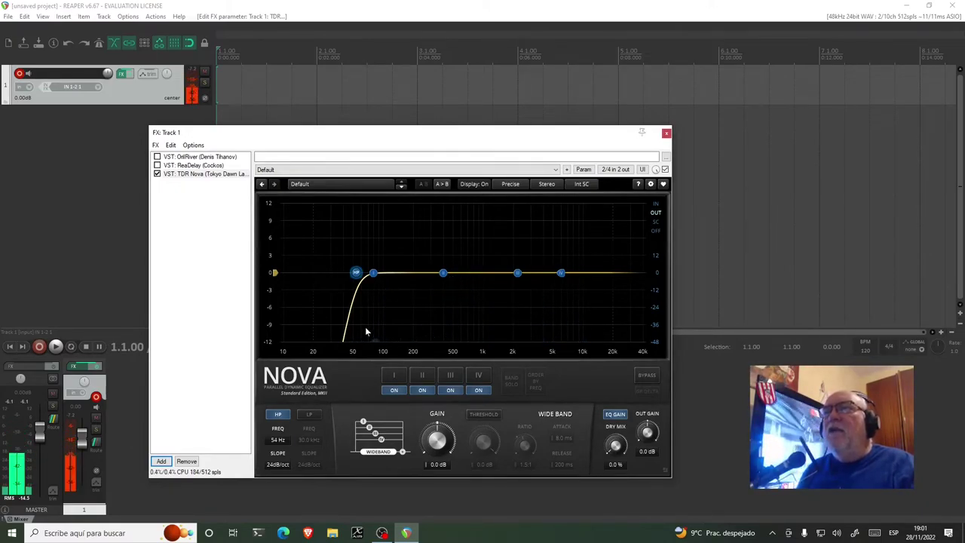
- Raise TDR Nova's band I to about 5.7 dB at 115 Hz and boost band IV slightly at a somewhat lower frequency
{"action": "left_click", "coordinate": [374, 274]}
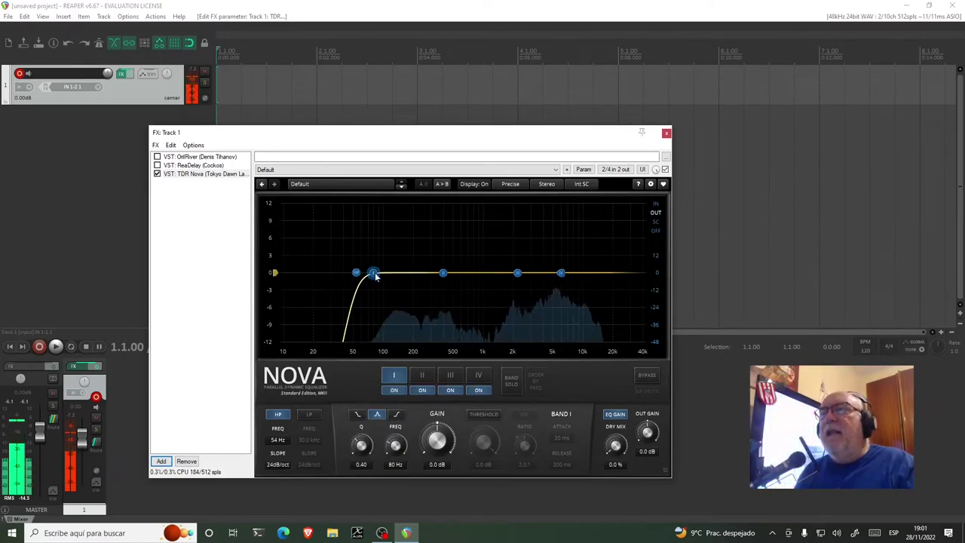
{"action": "left_click_drag", "start_coordinate": [375, 276], "coordinate": [391, 243]}
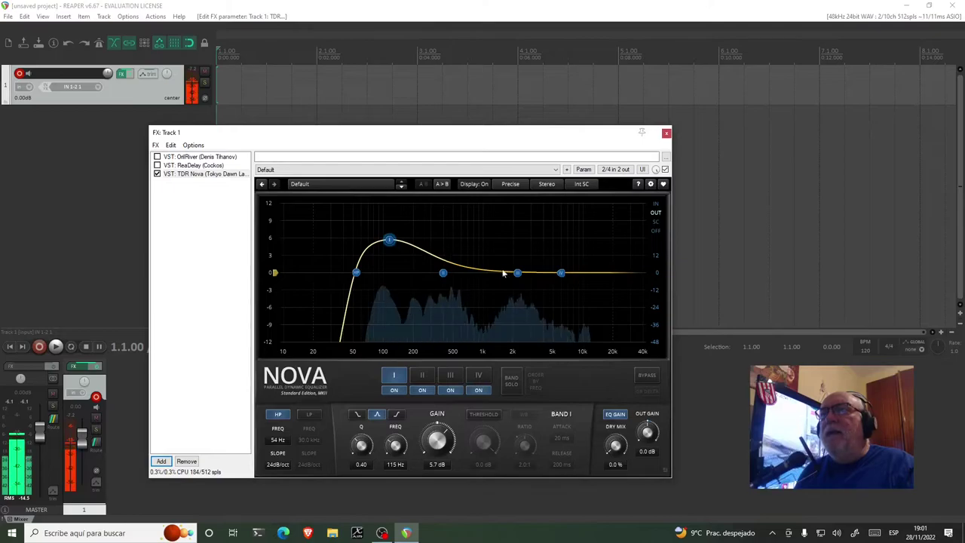
{"action": "left_click", "coordinate": [561, 273]}
{"action": "mouse_move", "coordinate": [561, 273]}
{"action": "left_mouse_down"}
{"action": "mouse_move", "coordinate": [551, 258]}
{"action": "mouse_move", "coordinate": [517, 269]}
{"action": "mouse_move", "coordinate": [552, 256]}
{"action": "left_mouse_up"}
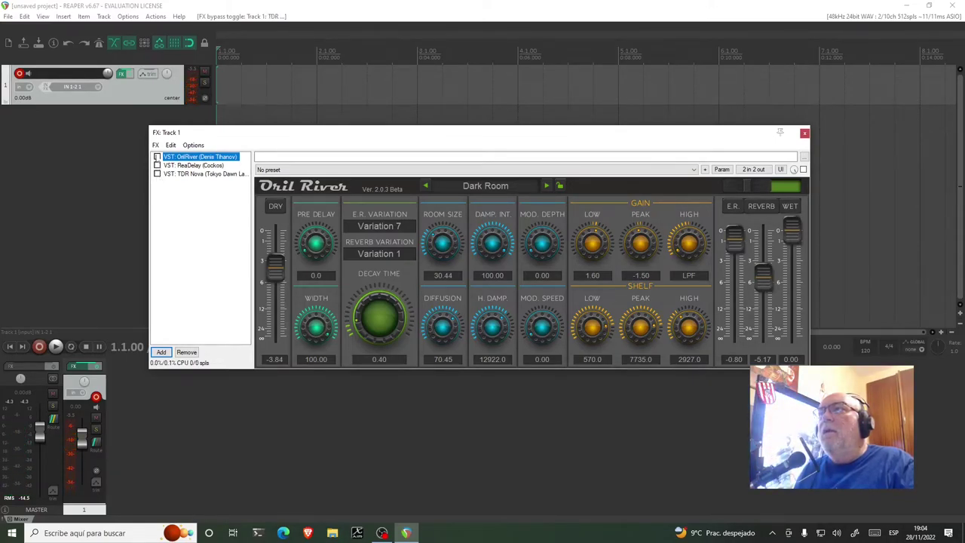
- Enable OrilRiver on track 1, load its Studio A preset and set the wet level to about -2.25
{"action": "left_click", "coordinate": [156, 156]}
{"action": "left_click", "coordinate": [485, 185]}
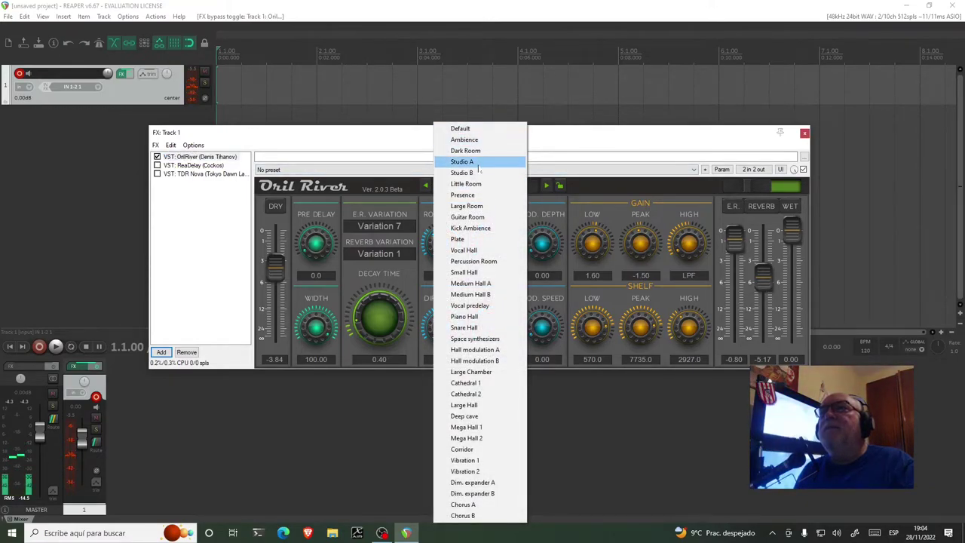
{"action": "left_click", "coordinate": [478, 163]}
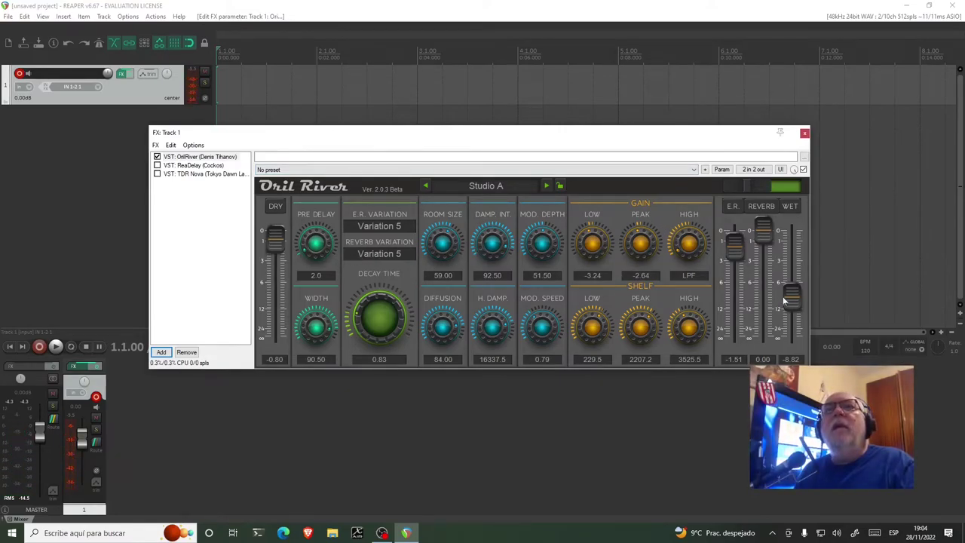
{"action": "left_click_drag", "start_coordinate": [792, 300], "coordinate": [805, 257]}
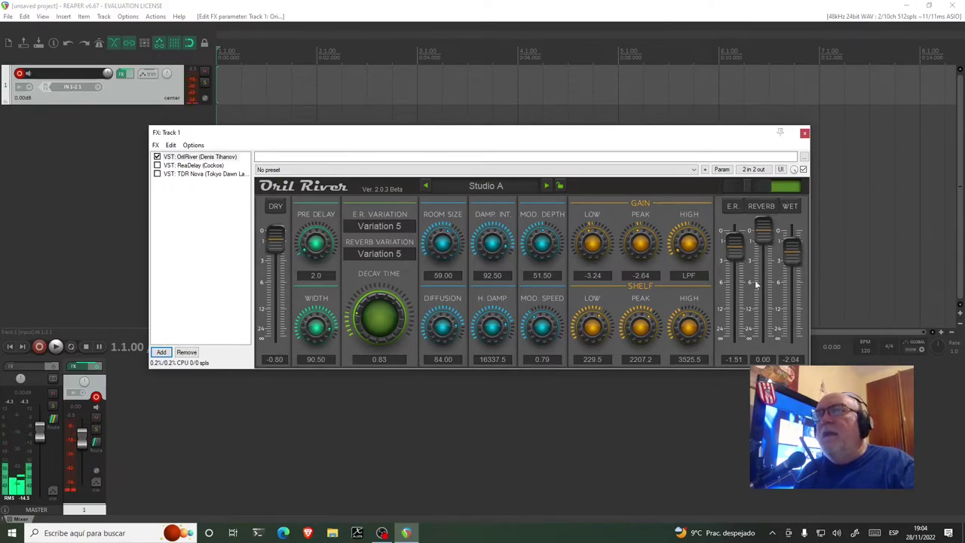
{"action": "left_click_drag", "start_coordinate": [791, 257], "coordinate": [790, 259]}
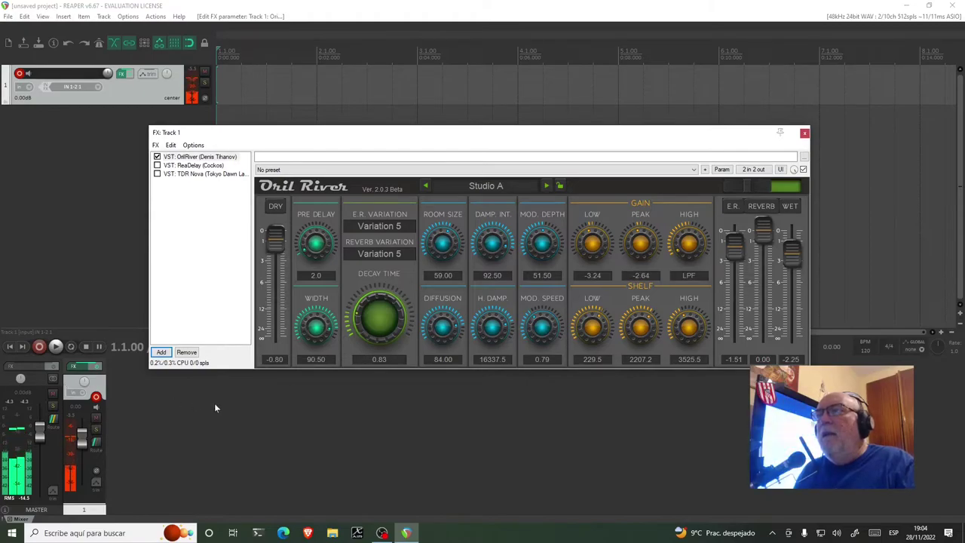
- Find and launch Skype from the Windows search, and open its audio and video settings
{"action": "left_click", "coordinate": [95, 533]}
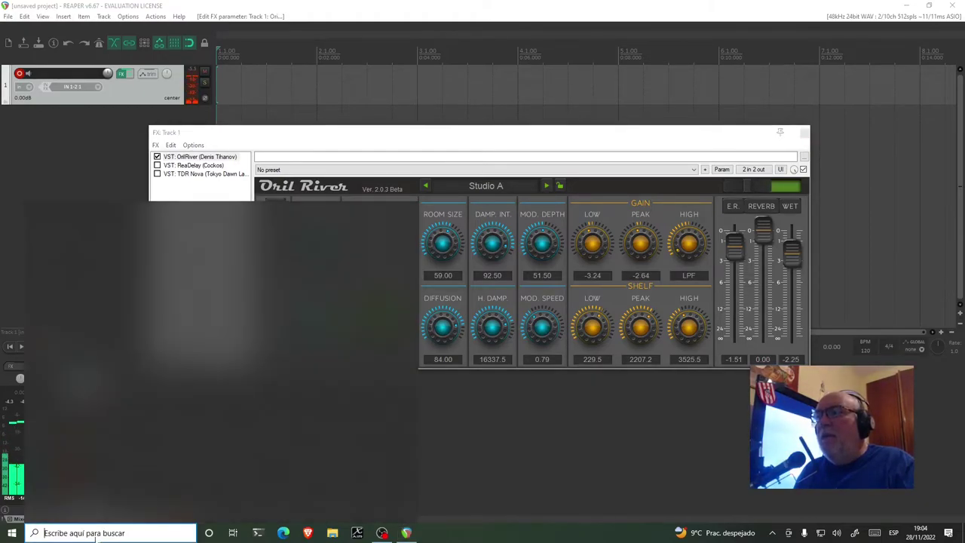
{"action": "type", "text": "s"}
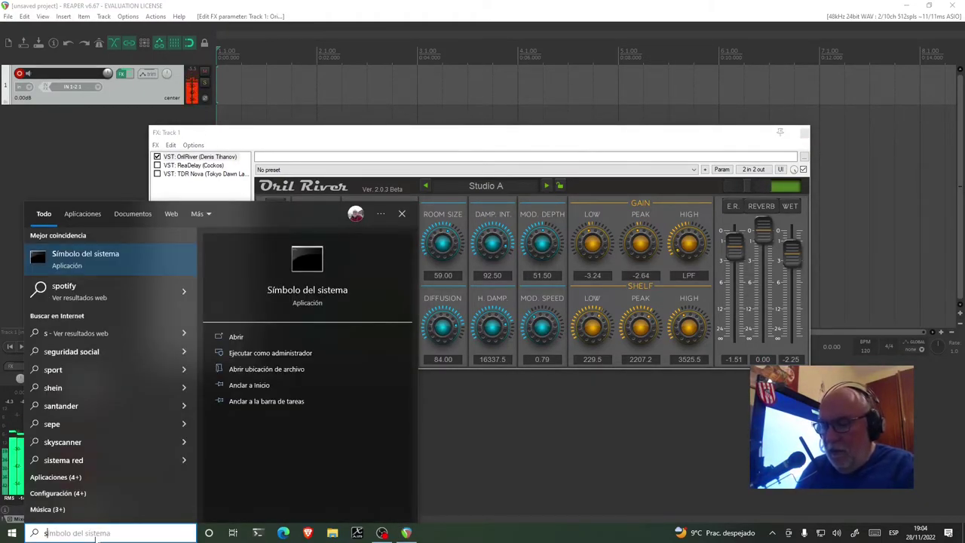
{"action": "type", "text": "kype"}
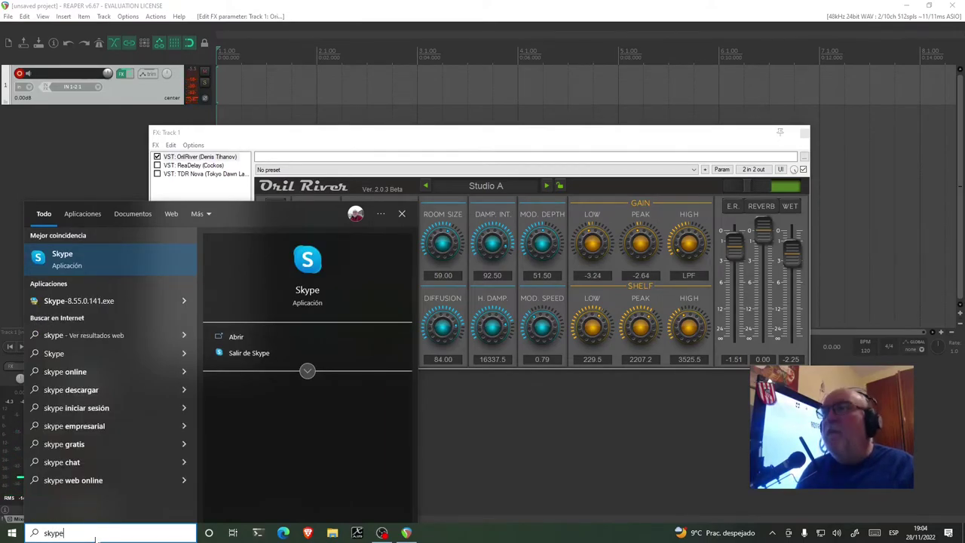
{"action": "key", "text": "Escape"}
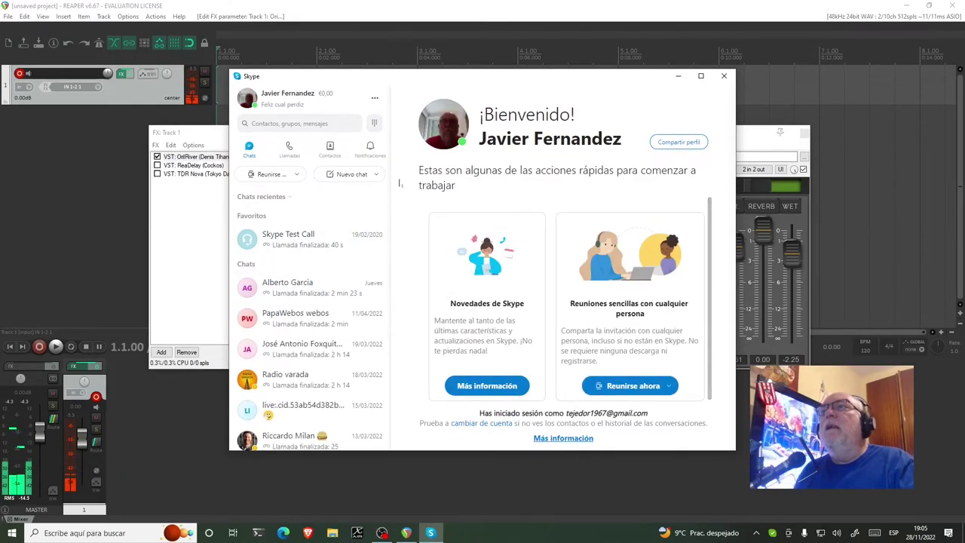
{"action": "left_click", "coordinate": [377, 103]}
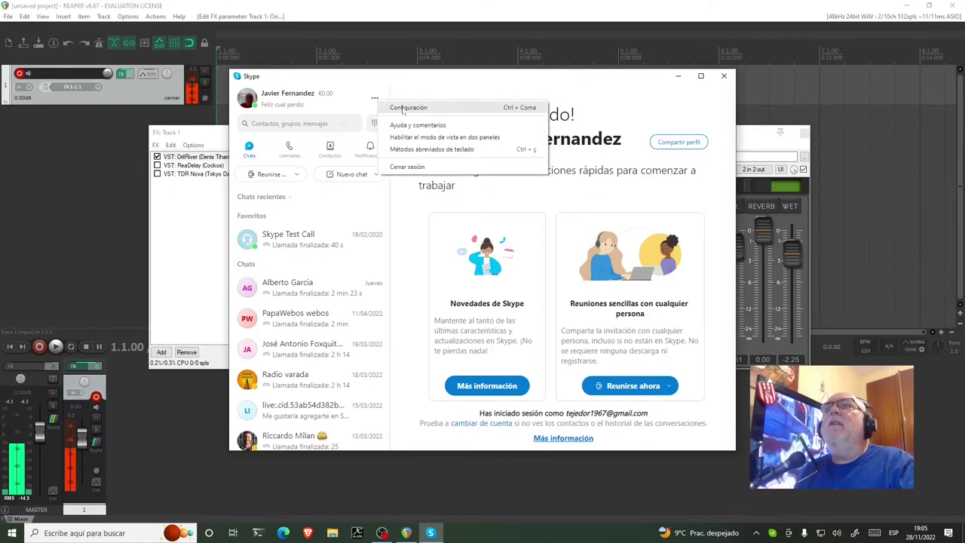
{"action": "left_click", "coordinate": [403, 110]}
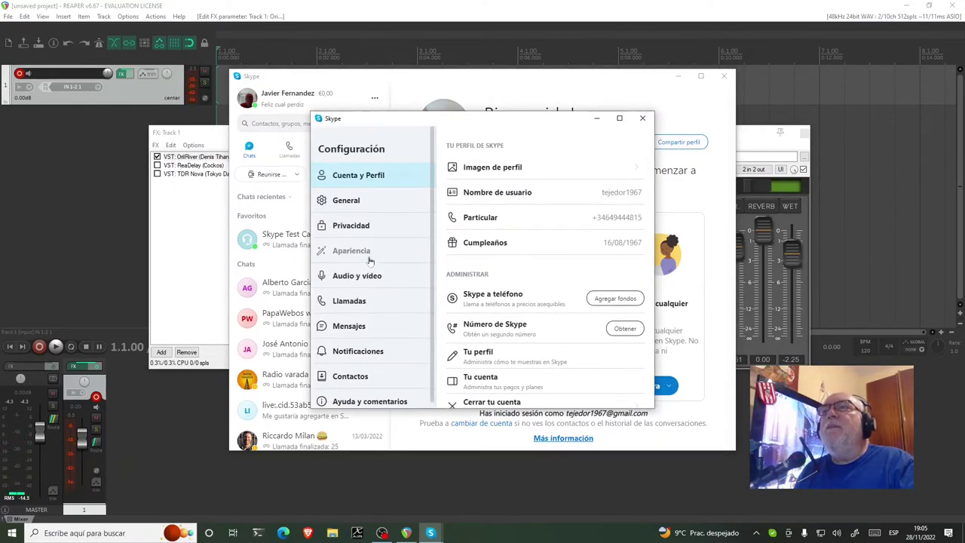
{"action": "left_click", "coordinate": [376, 281]}
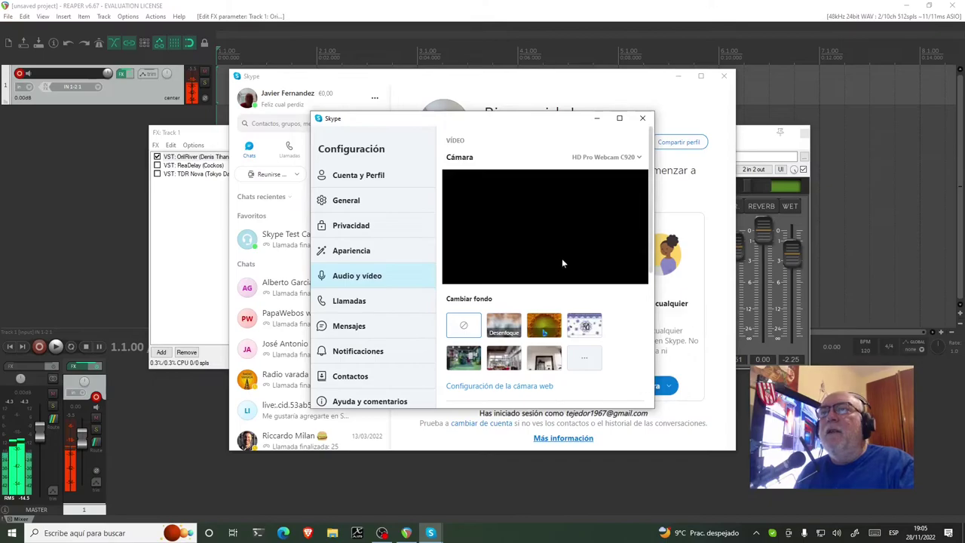
- Set Skype's speakers to OUT 1-2 (7- BEHRINGER UMC 202HD 192k) and play the audio test
{"action": "scroll", "coordinate": [593, 287], "scroll_direction": "down", "scroll_amount": 3}
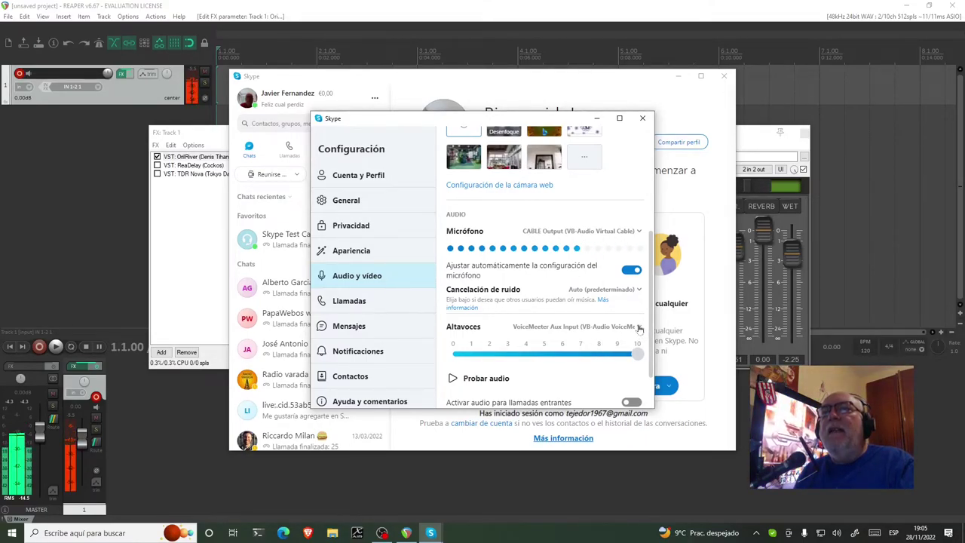
{"action": "left_click", "coordinate": [640, 329]}
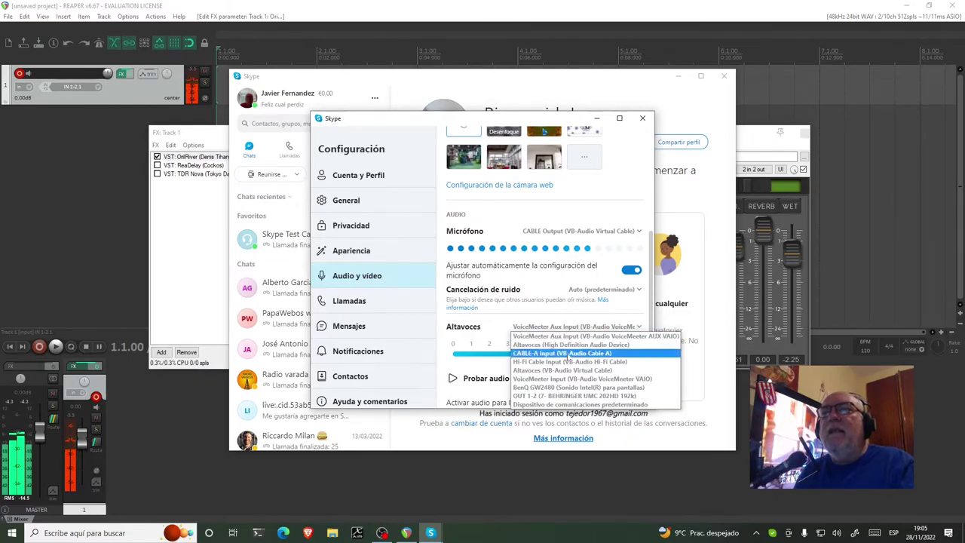
{"action": "left_click", "coordinate": [524, 396]}
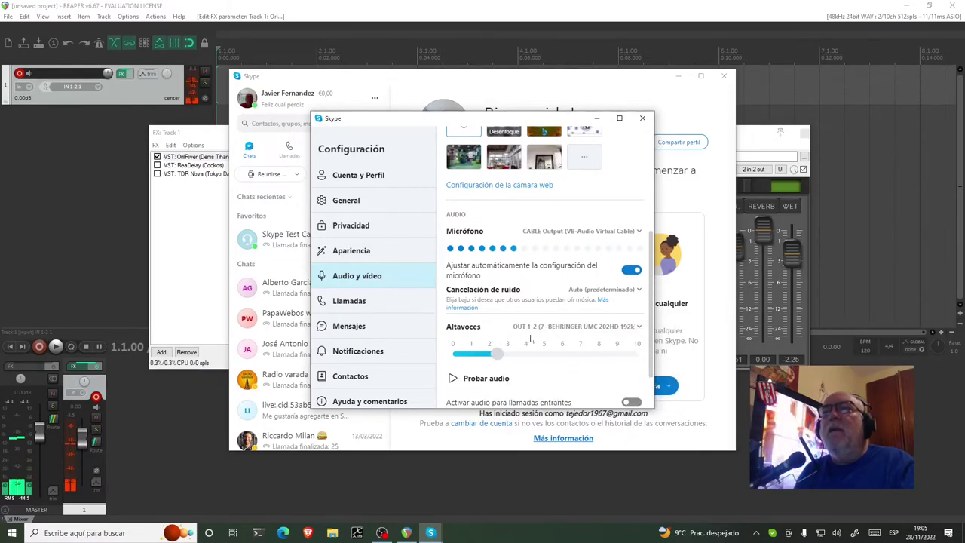
{"action": "left_click", "coordinate": [451, 379]}
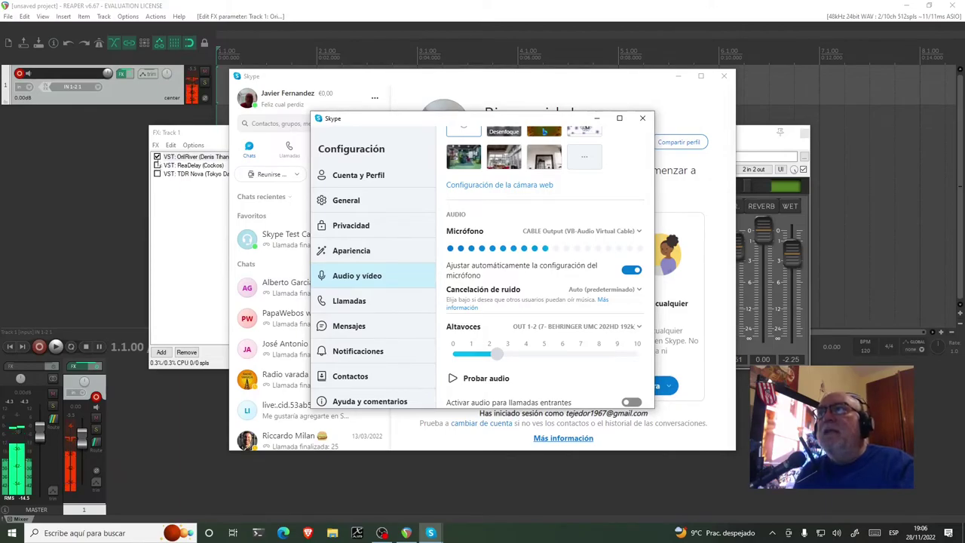
- Switch to REAPER, bypass OrilRiver on track 1, and return to Skype's audio settings to check the microphone level
{"action": "left_click", "coordinate": [190, 137]}
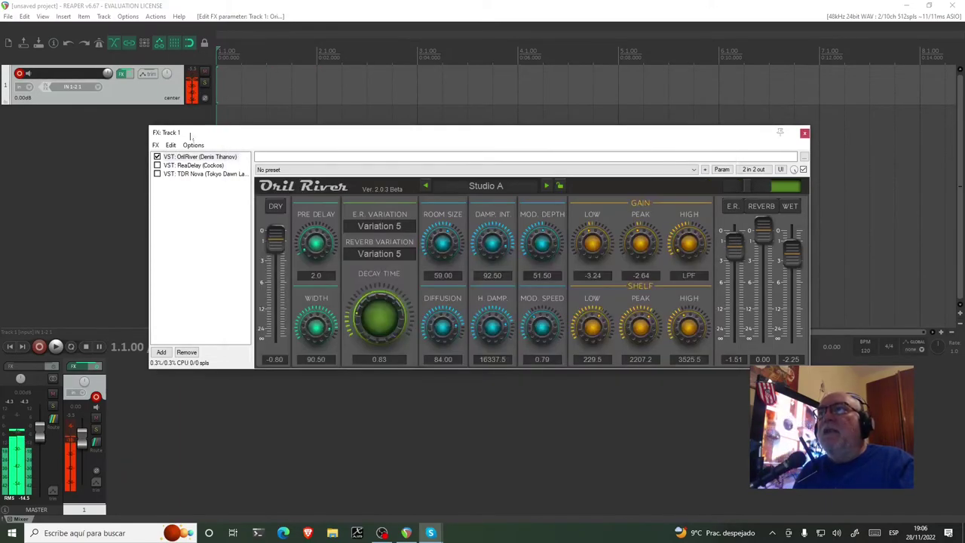
{"action": "left_click", "coordinate": [157, 156]}
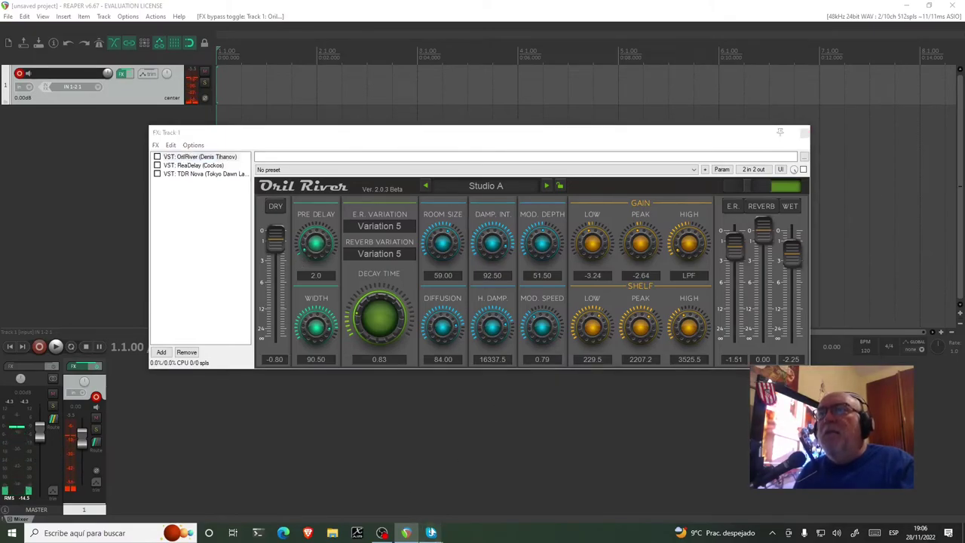
{"action": "mouse_move", "coordinate": [431, 533]}
{"action": "mouse_move", "coordinate": [425, 466]}
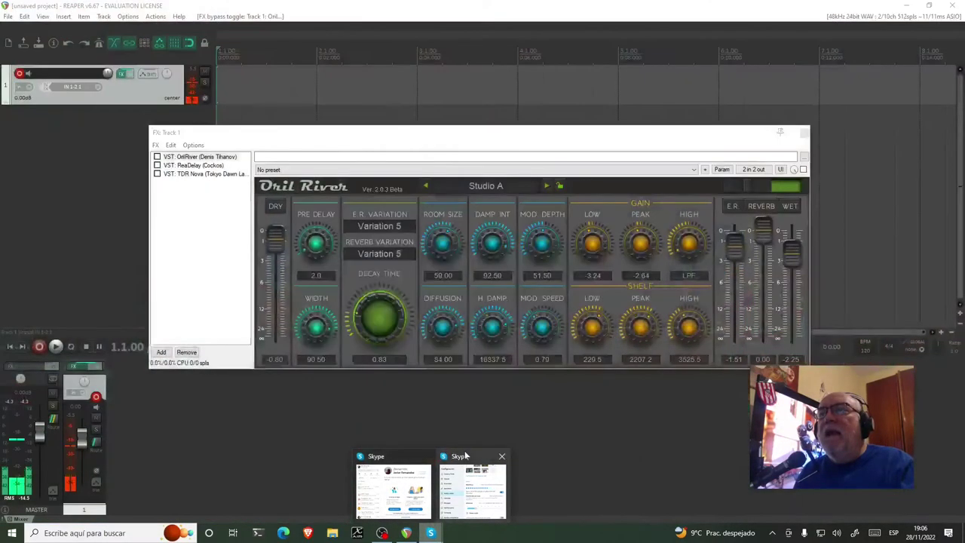
{"action": "left_click", "coordinate": [461, 456]}
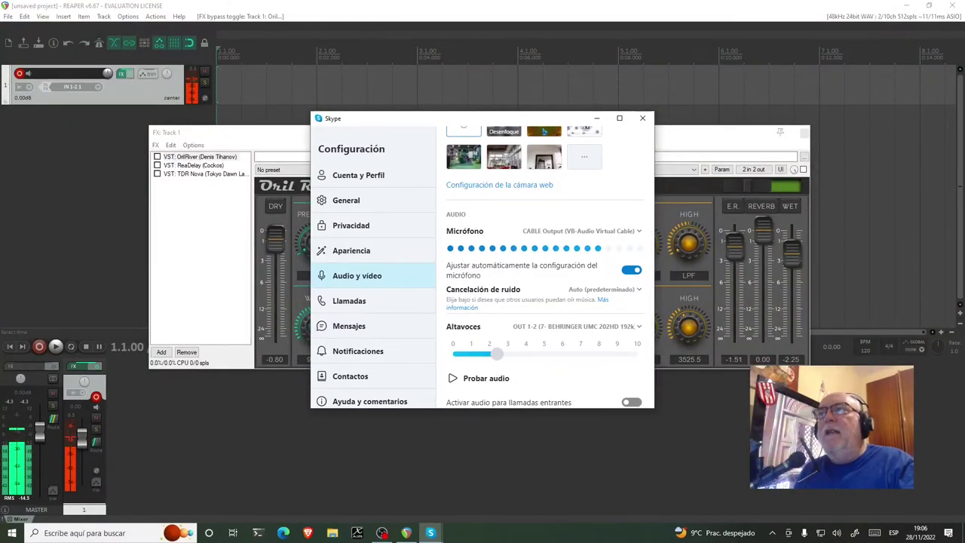
- Set ReaDelay's musical length on REAPER's track 1 to 4.03 eighth notes, enable it, and check the microphone level in Skype
{"action": "left_click", "coordinate": [167, 157]}
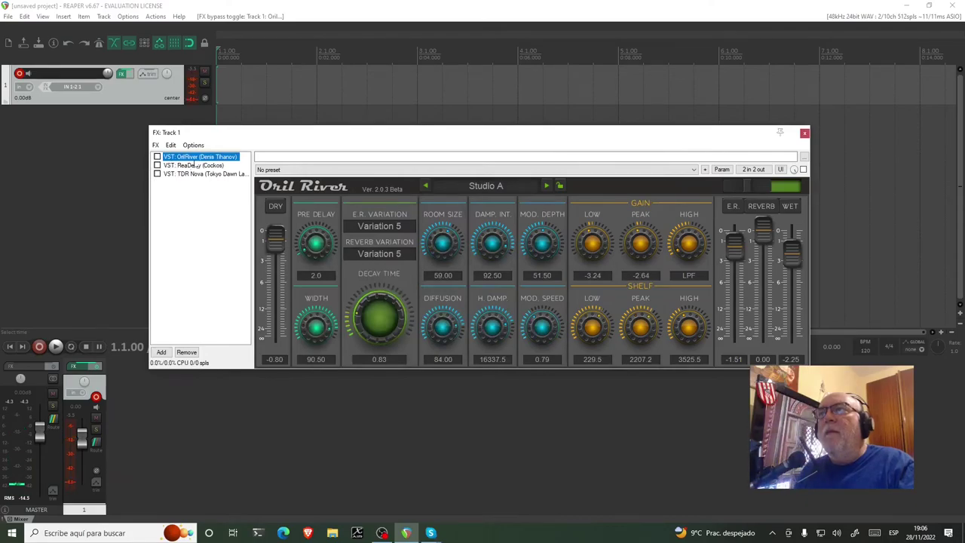
{"action": "left_click", "coordinate": [198, 165]}
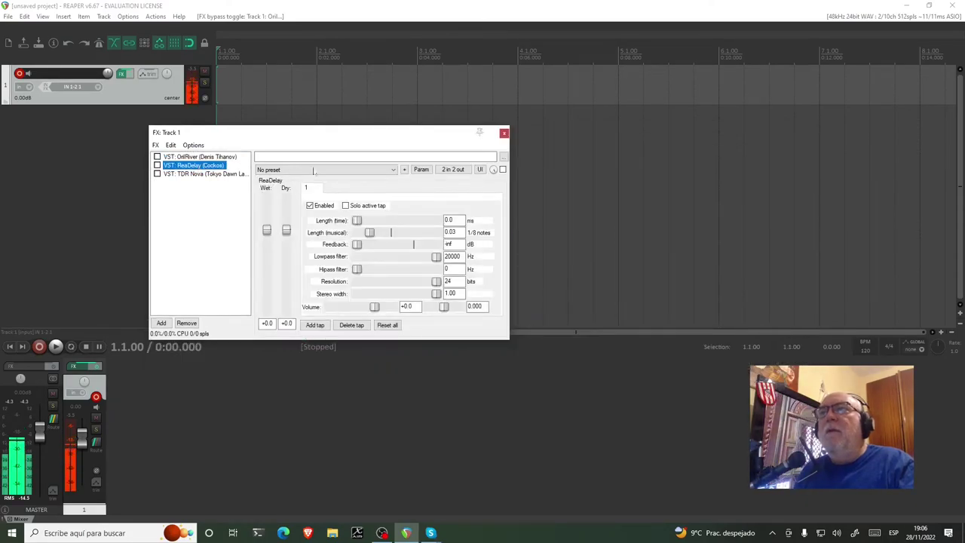
{"action": "left_click", "coordinate": [393, 232]}
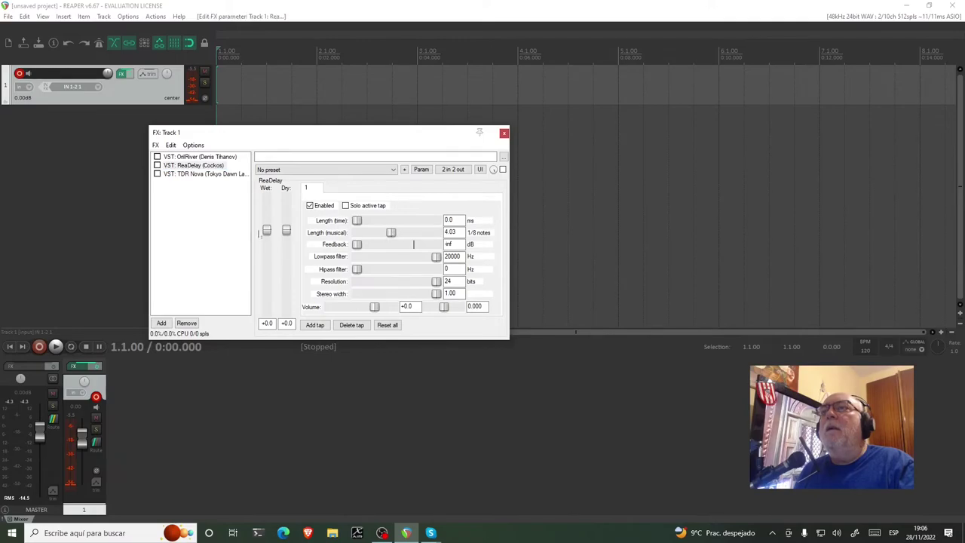
{"action": "left_click", "coordinate": [157, 166]}
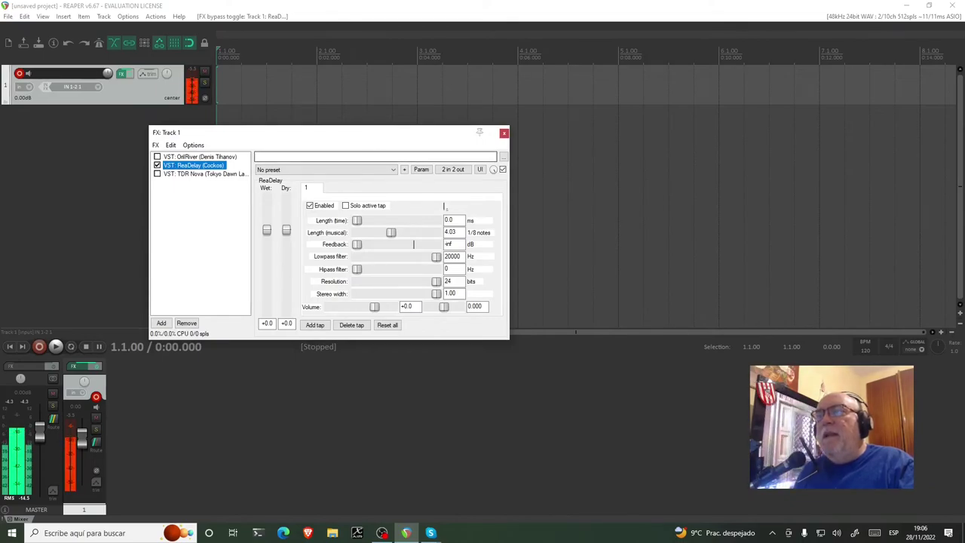
{"action": "left_click", "coordinate": [432, 533]}
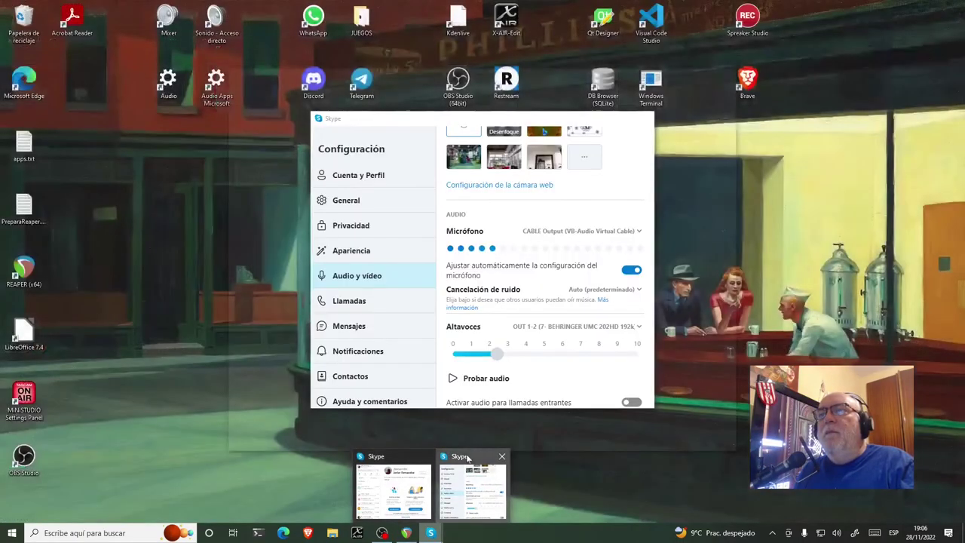
{"action": "left_click", "coordinate": [472, 490]}
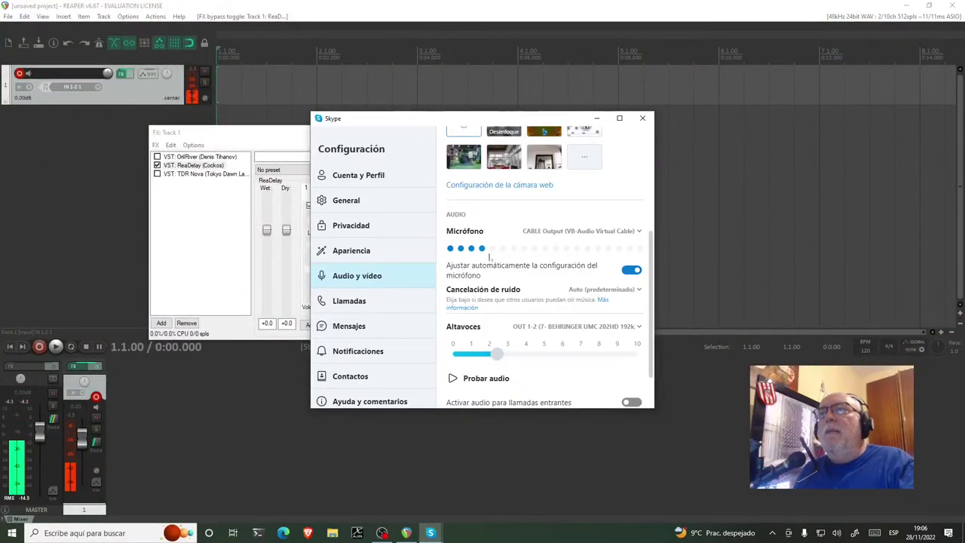
- Bypass ReaDelay on REAPER's track 1 and bring Skype's audio settings back to check the microphone input
{"action": "left_click", "coordinate": [157, 165]}
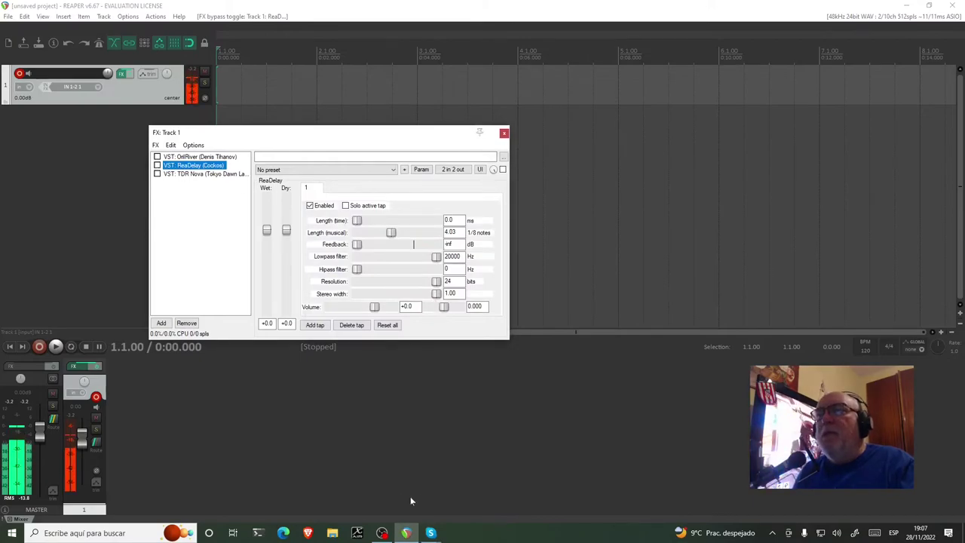
{"action": "mouse_move", "coordinate": [433, 533]}
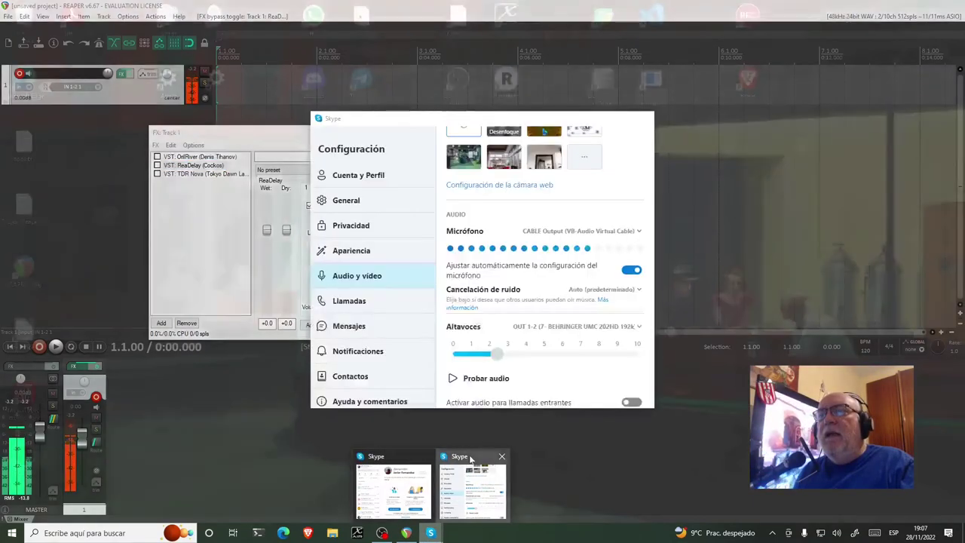
{"action": "left_click", "coordinate": [467, 489]}
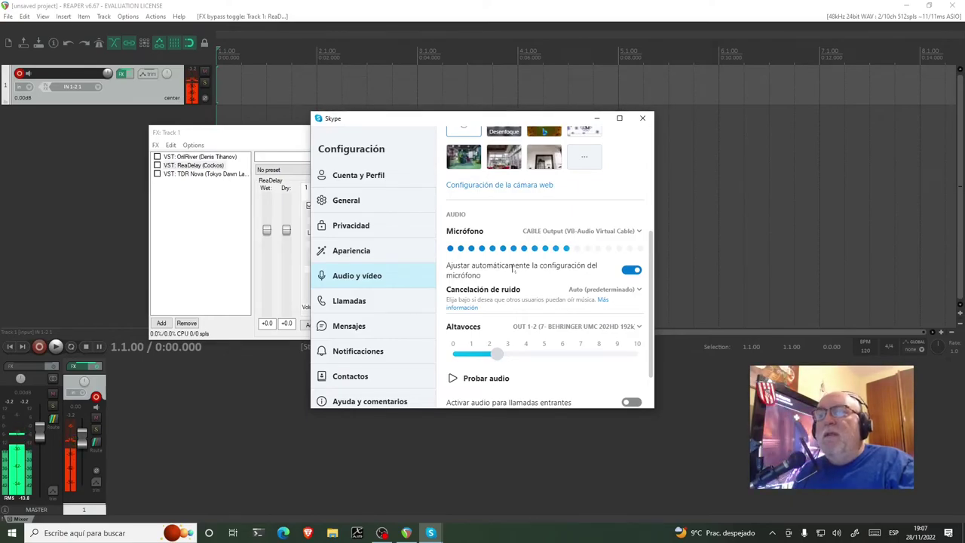
- Return to REAPER, filter the plug-ins available for track 1 by "pitch", and clear the filter
{"action": "left_click", "coordinate": [278, 144]}
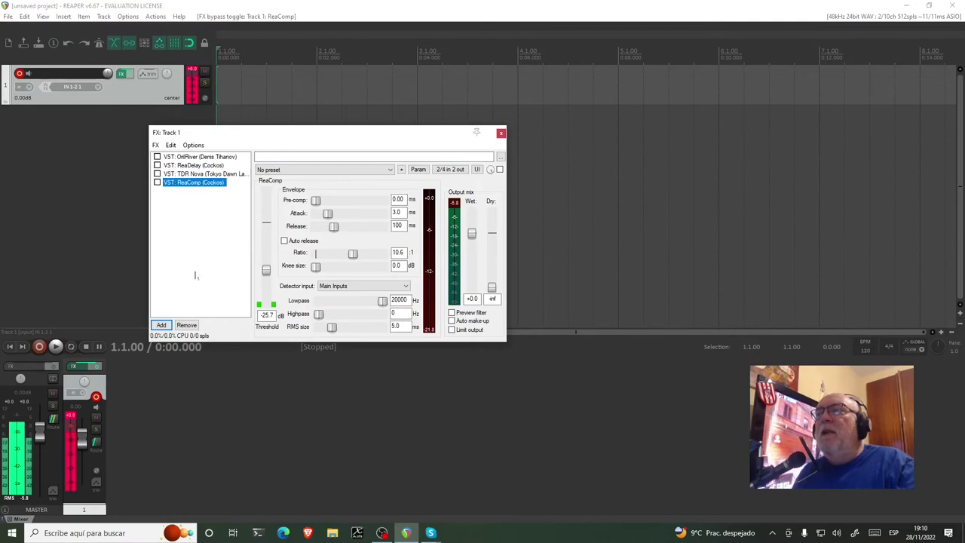
{"action": "left_click", "coordinate": [161, 325]}
{"action": "type", "text": "pitch"}
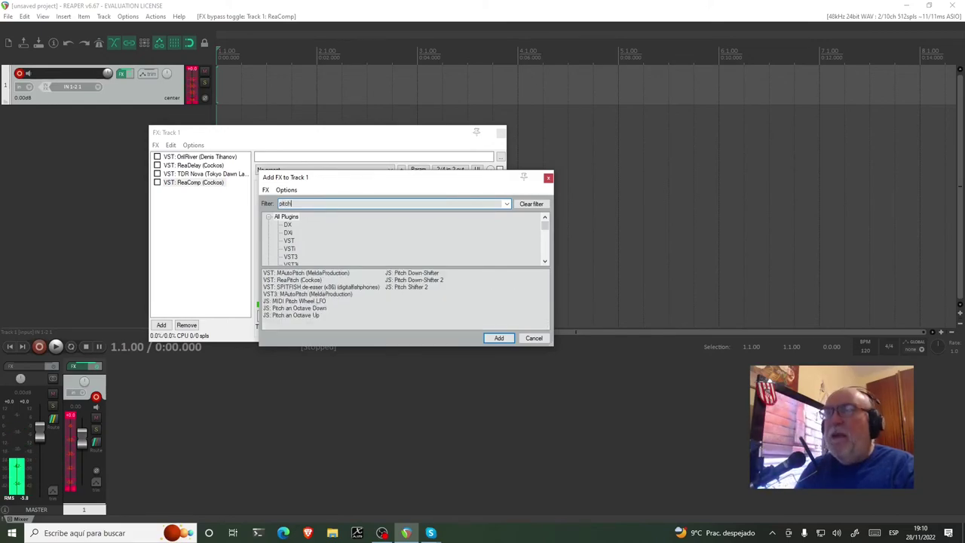
{"action": "key", "text": "BackSpace"}
{"action": "key", "text": "BackSpace"}
{"action": "key", "text": "BackSpace"}
{"action": "key", "text": "BackSpace"}
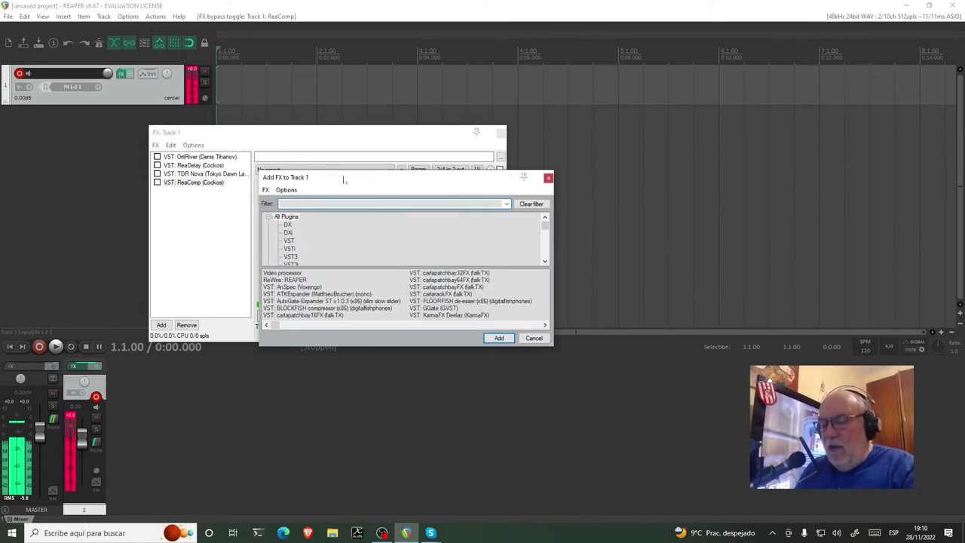